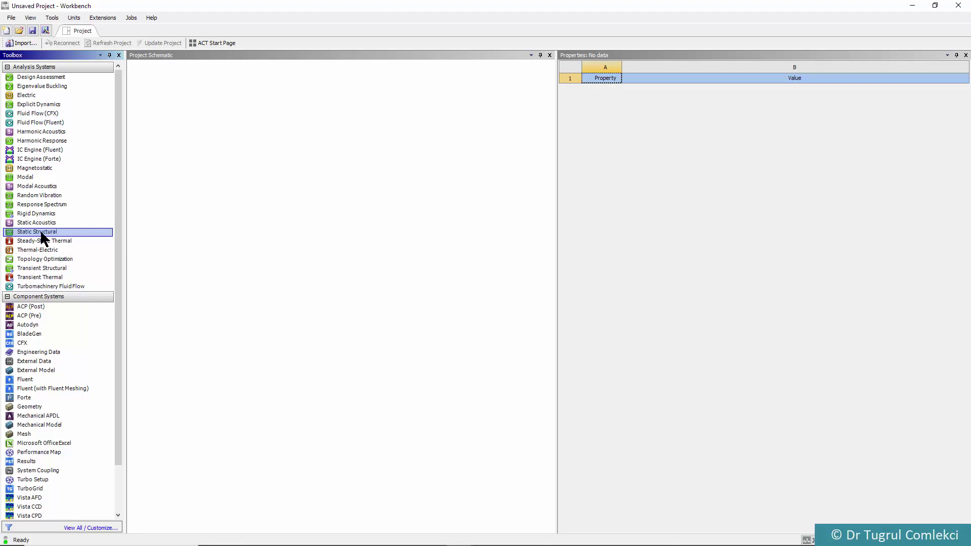
Place a Static Structural system in the Project Schematic and select its Geometry cell.
drag(42, 237, 194, 123)
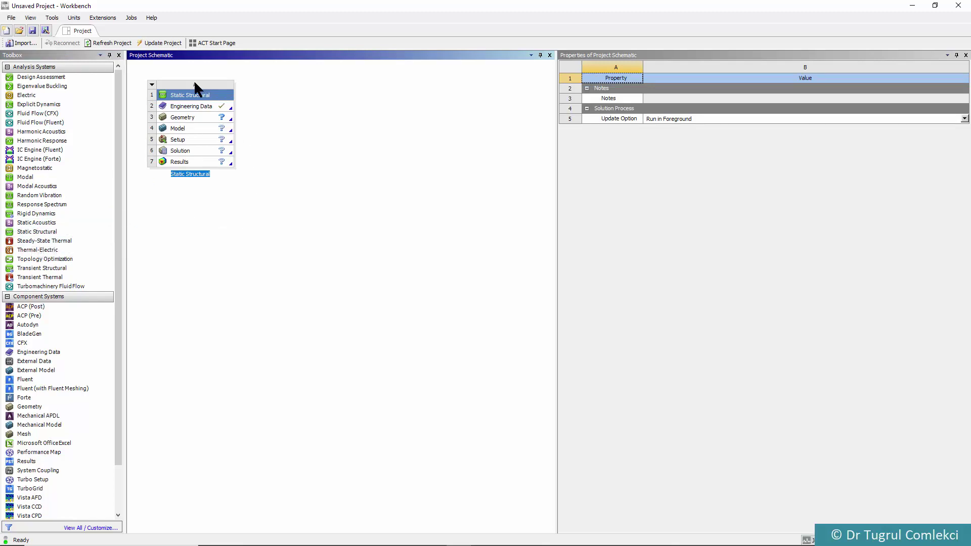
click(190, 118)
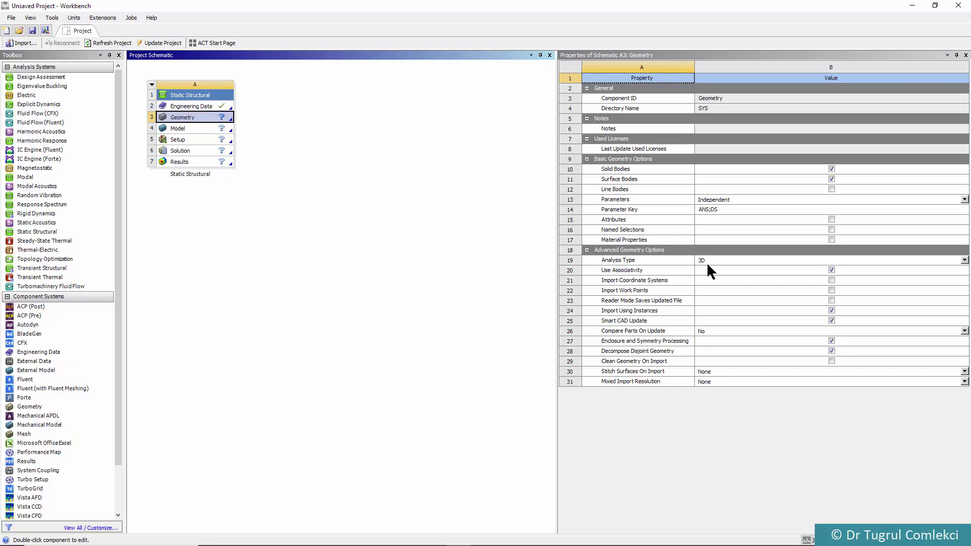
Start a new DesignModeler geometry and view the XYPlane head-on.
right_click(208, 119)
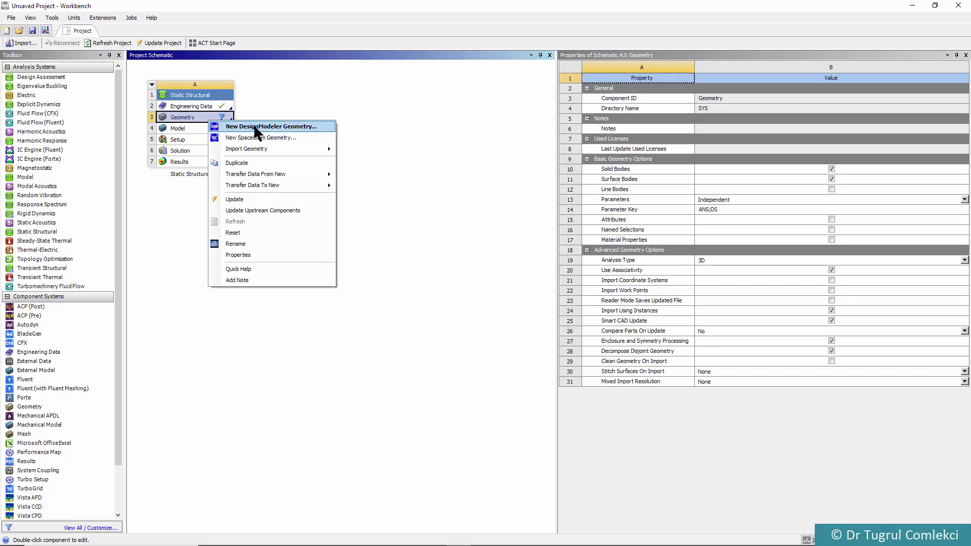
click(254, 126)
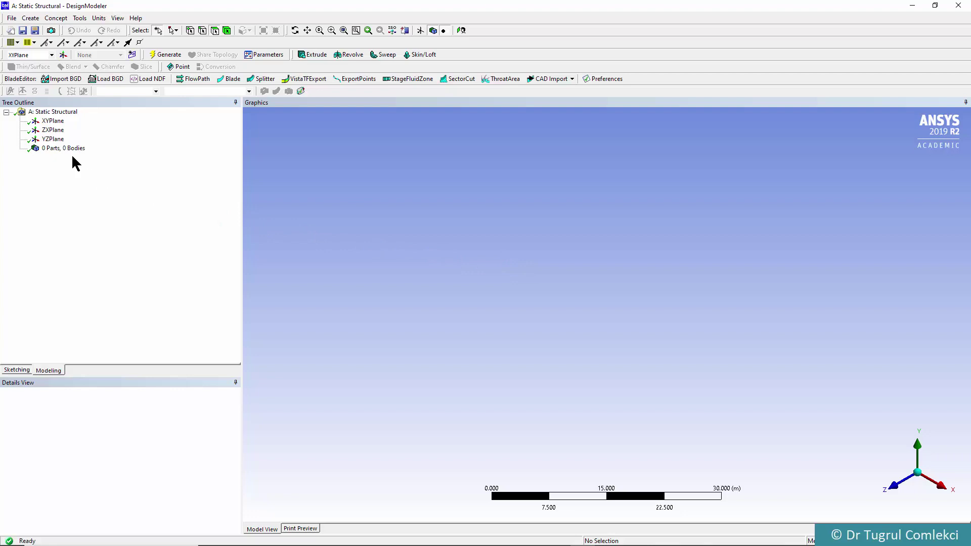
click(55, 121)
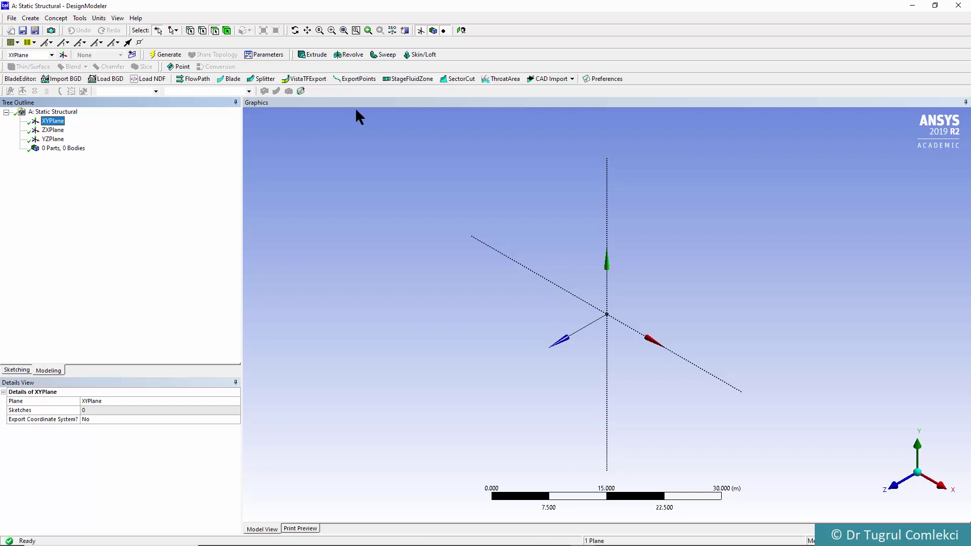
click(457, 29)
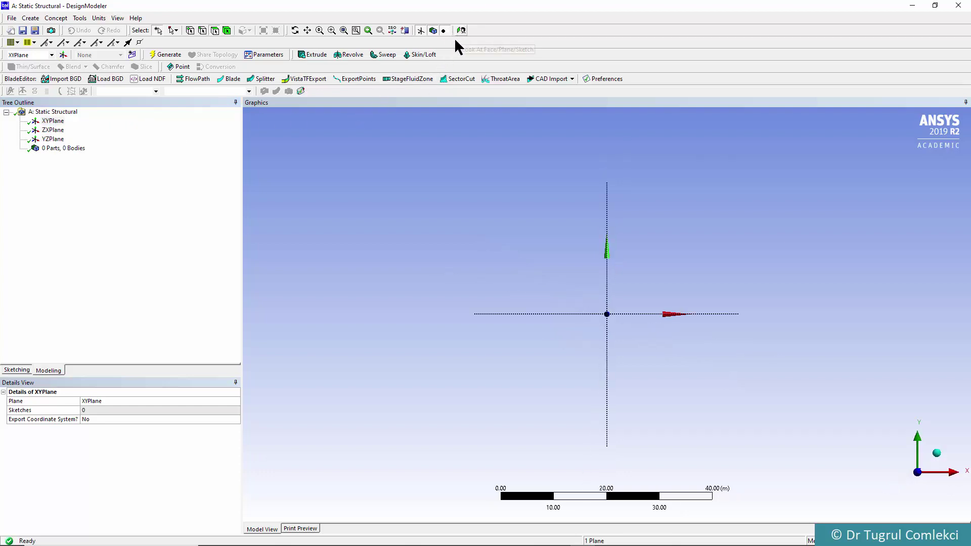
Enter sketching mode with length units set to millimetres.
click(18, 372)
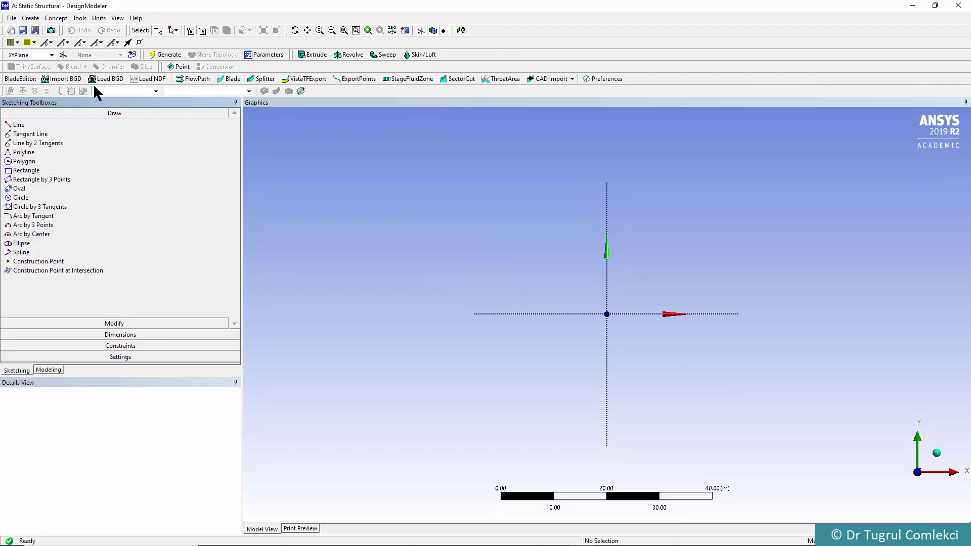
click(99, 18)
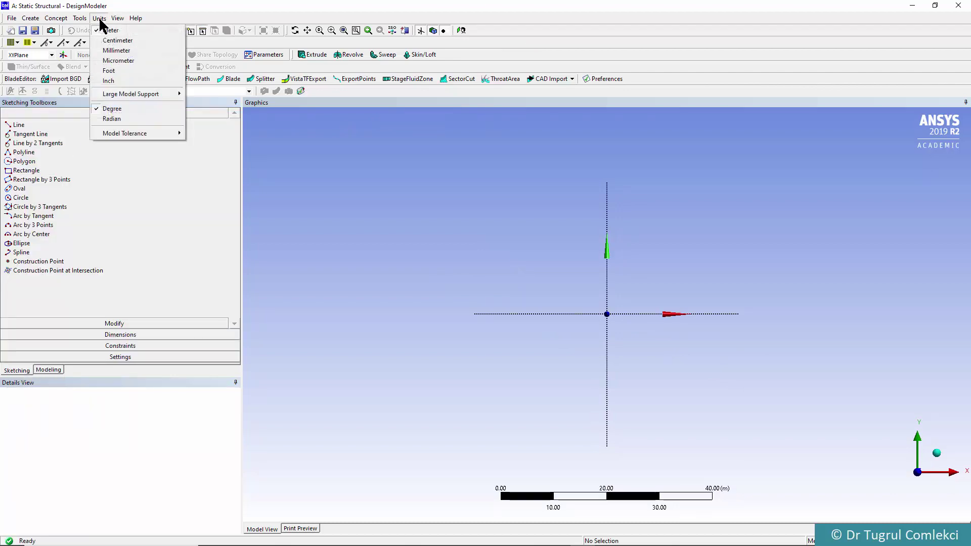
click(111, 51)
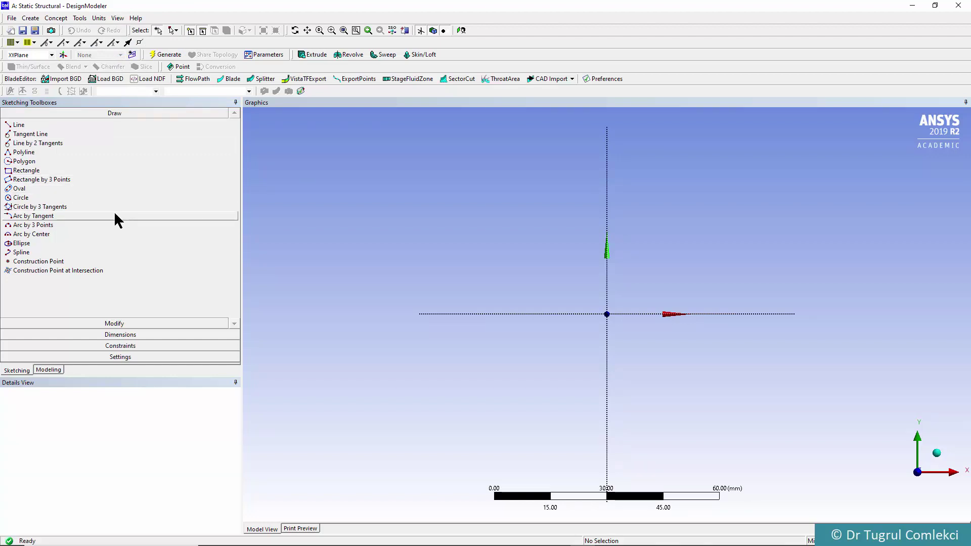
Draw inner and outer quarter arcs centred at the origin, from the x-axis to the y-axis.
click(30, 234)
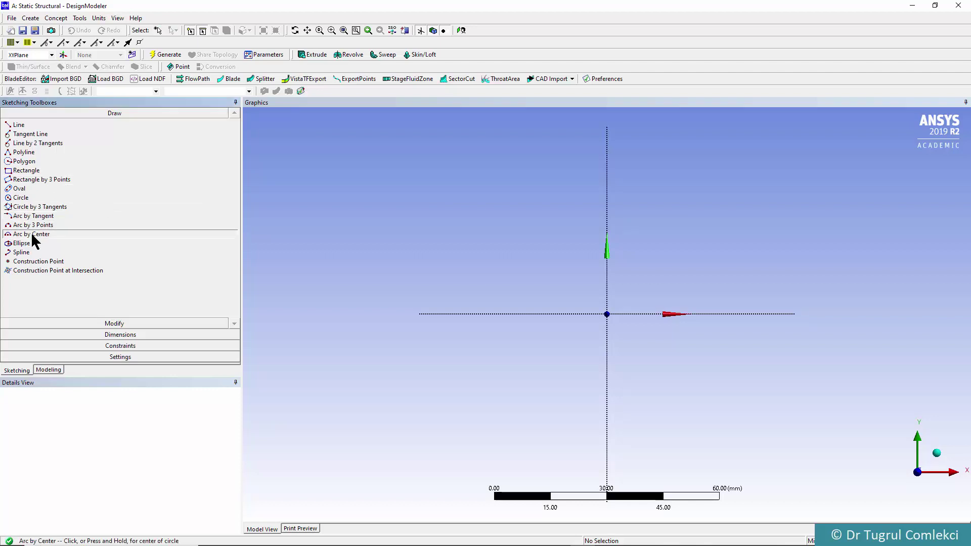
click(607, 314)
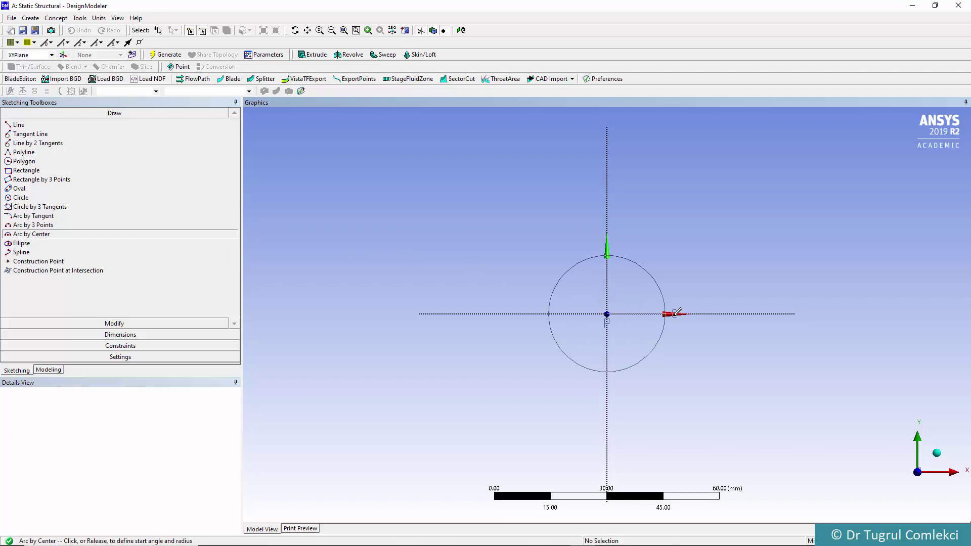
click(693, 313)
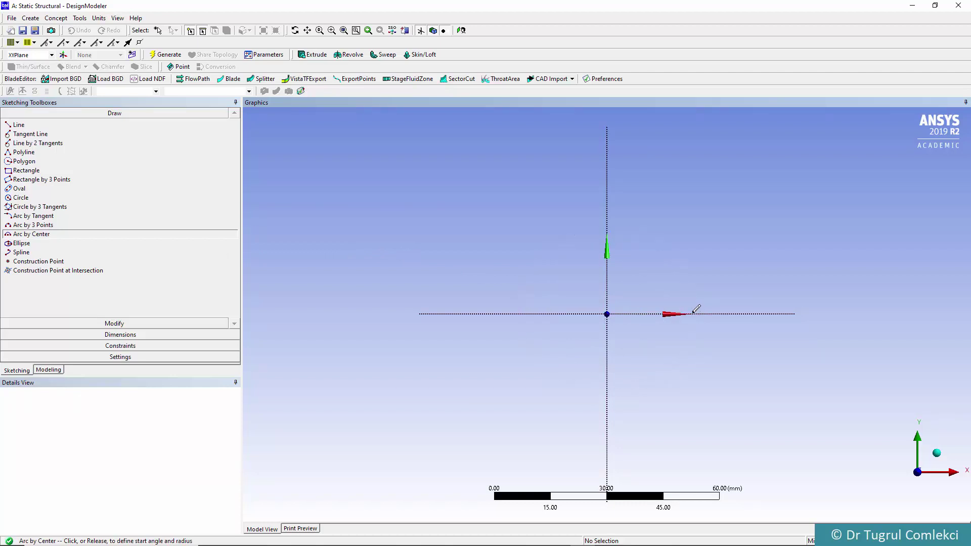
click(609, 222)
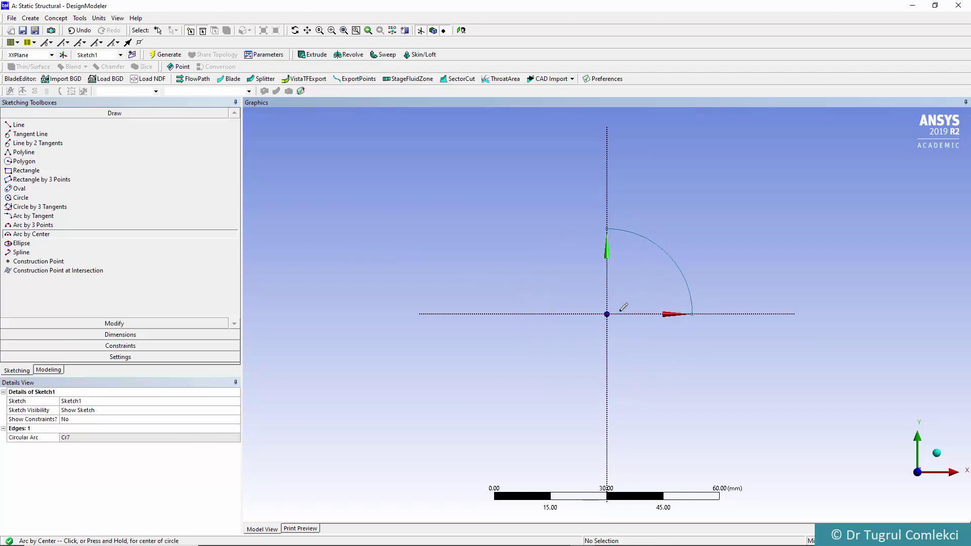
click(607, 314)
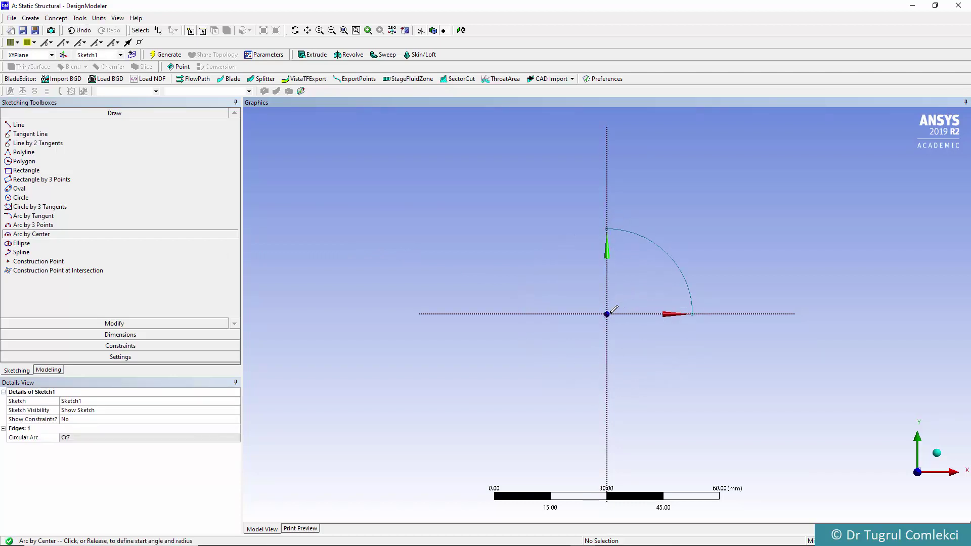
click(747, 313)
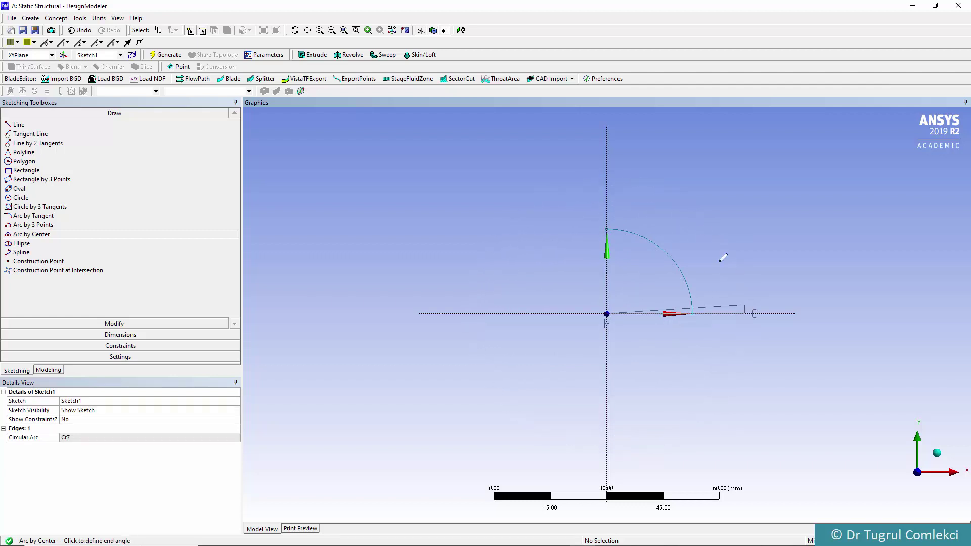
click(607, 171)
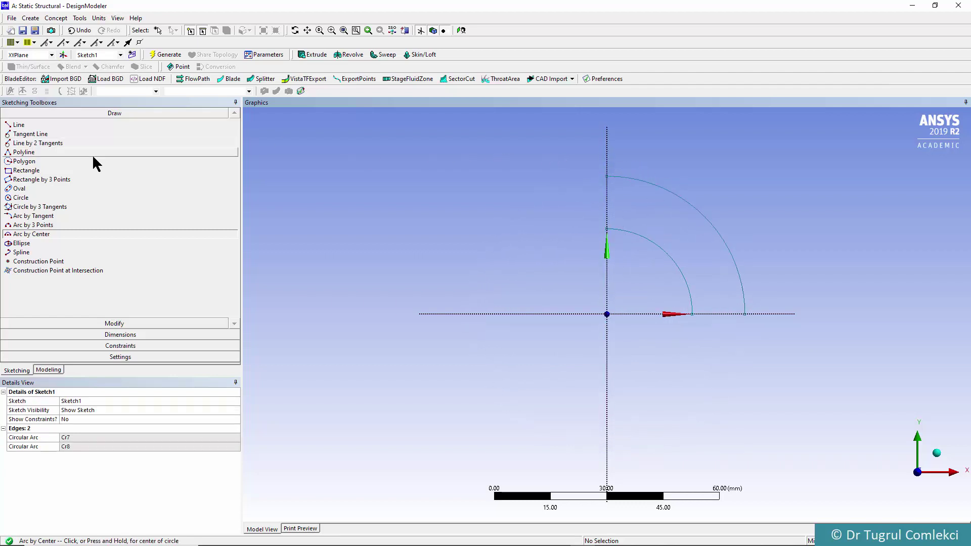
Join the arc ends with lines along the x-axis and the y-axis.
click(20, 125)
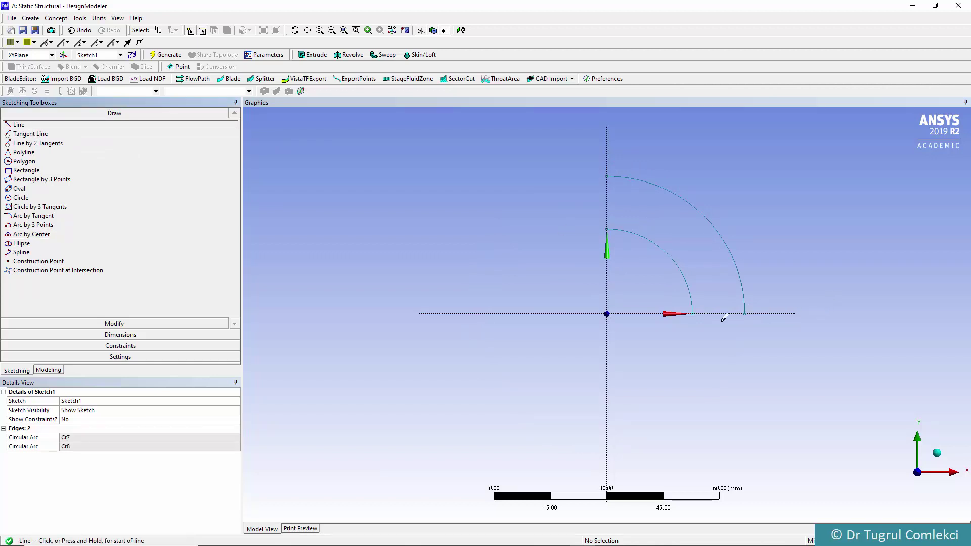
click(692, 314)
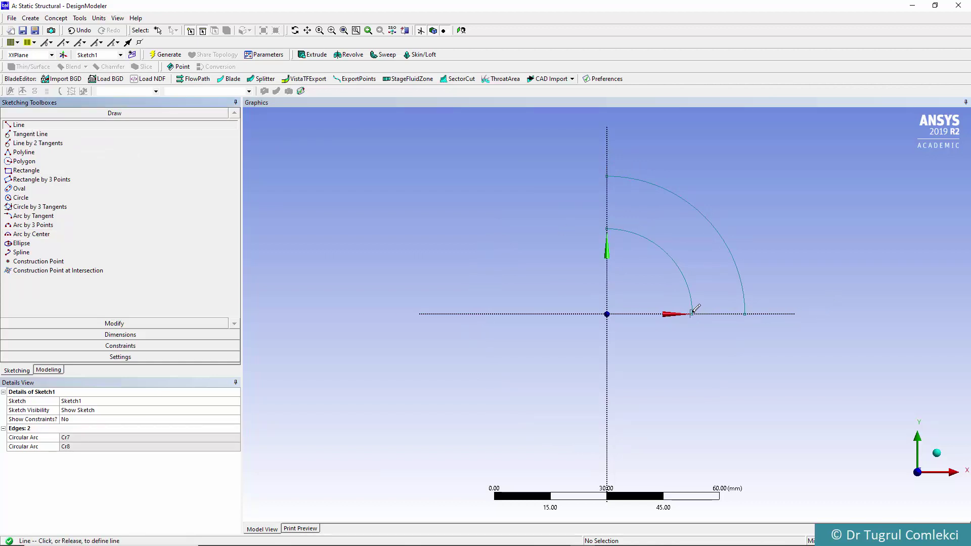
click(744, 313)
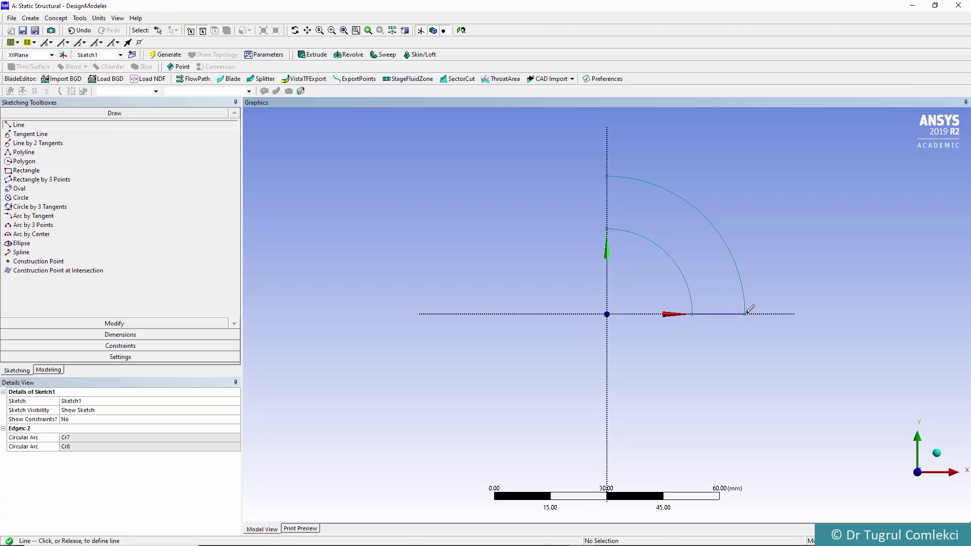
click(607, 228)
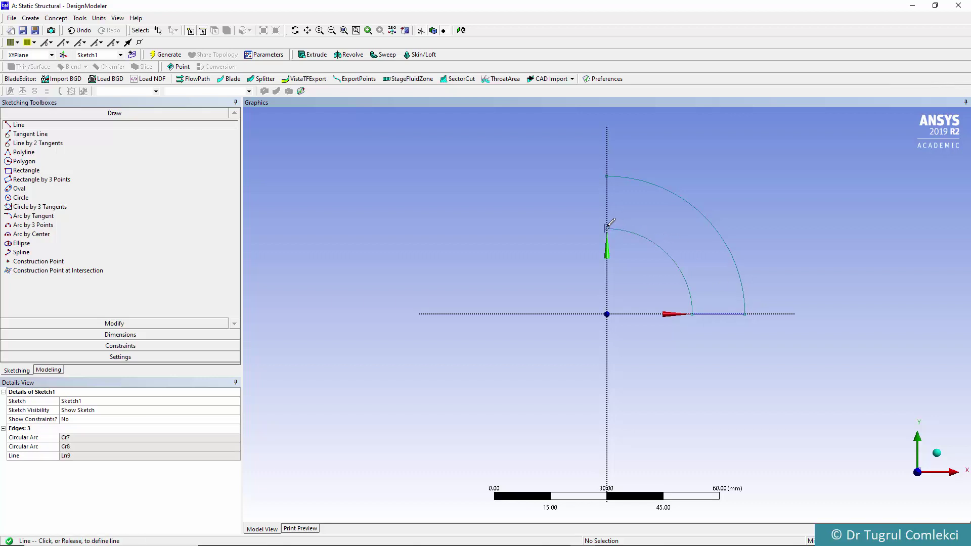
click(607, 175)
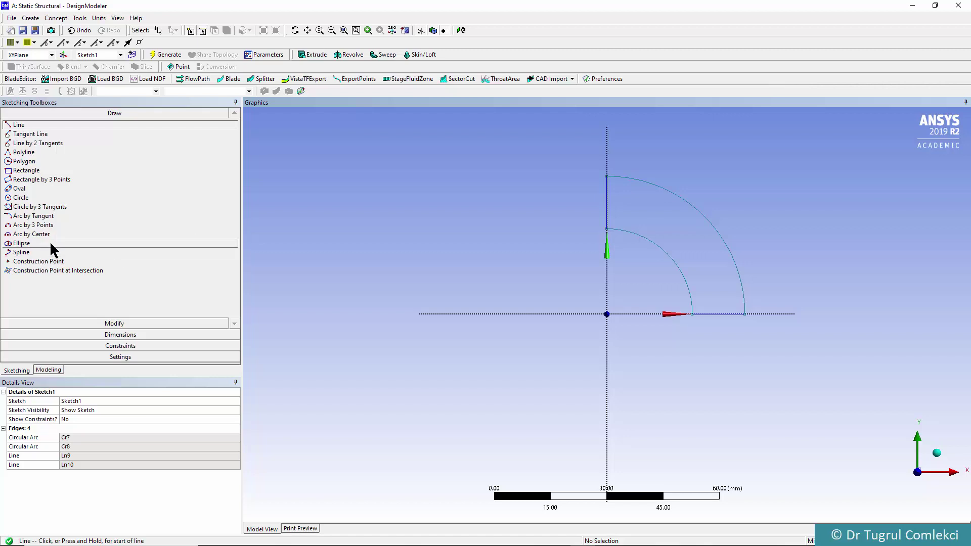
Add radius dimensions R1 to the inner arc and R2 to the outer arc.
click(133, 335)
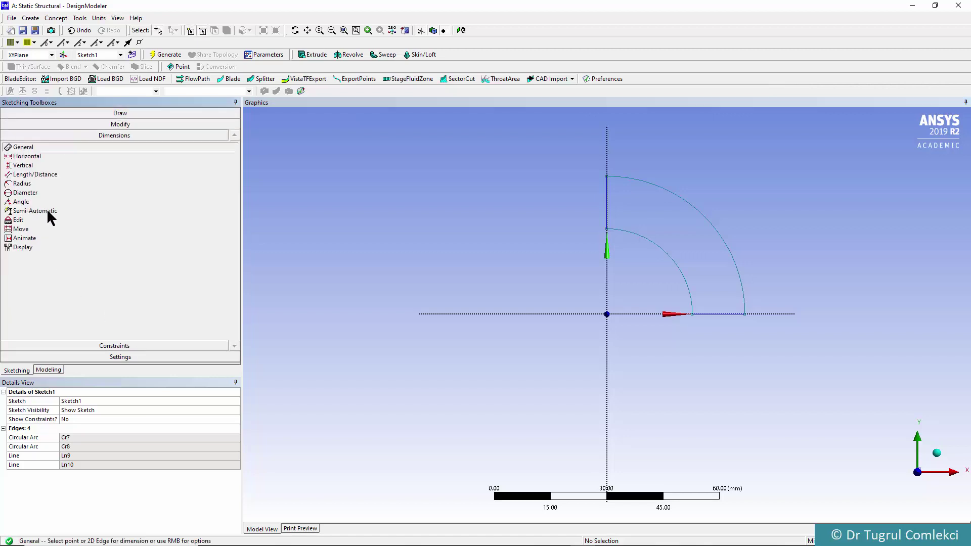
click(21, 184)
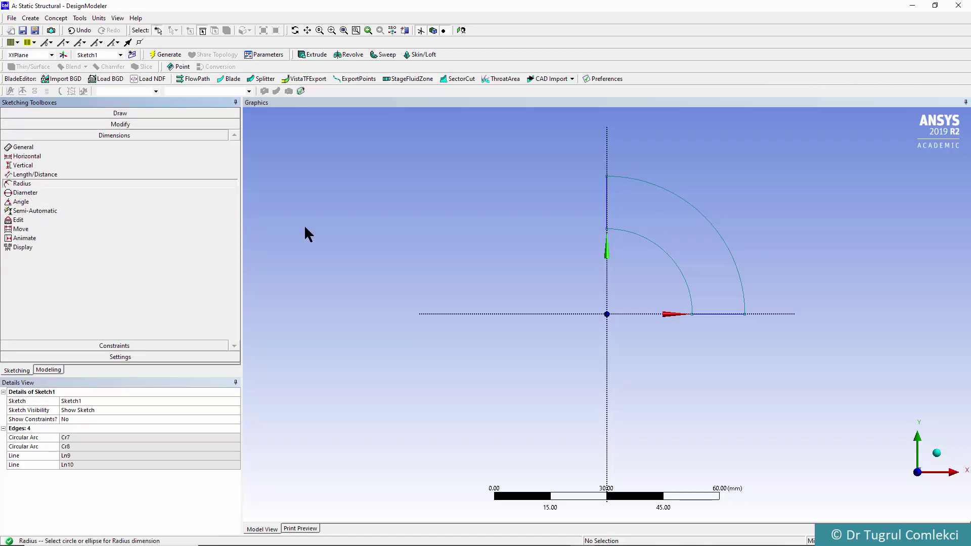
click(666, 256)
click(648, 265)
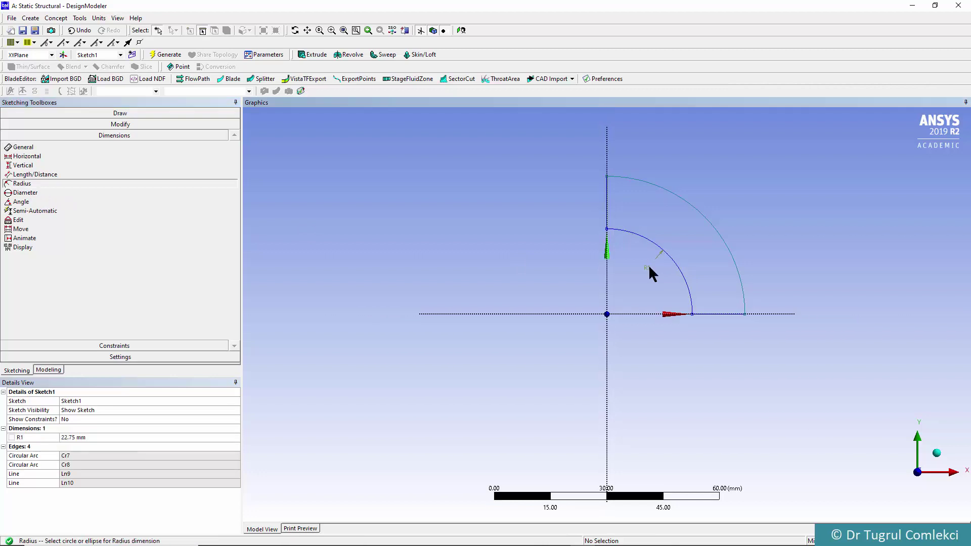
click(728, 256)
click(666, 286)
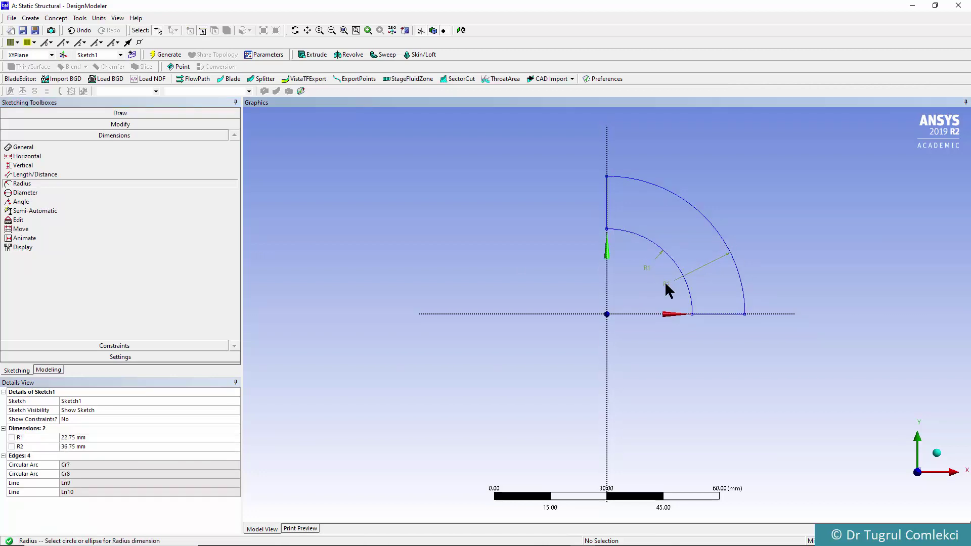
Set R1 to 100 mm and R2 to 200 mm, then fit the sketch in view.
click(75, 437)
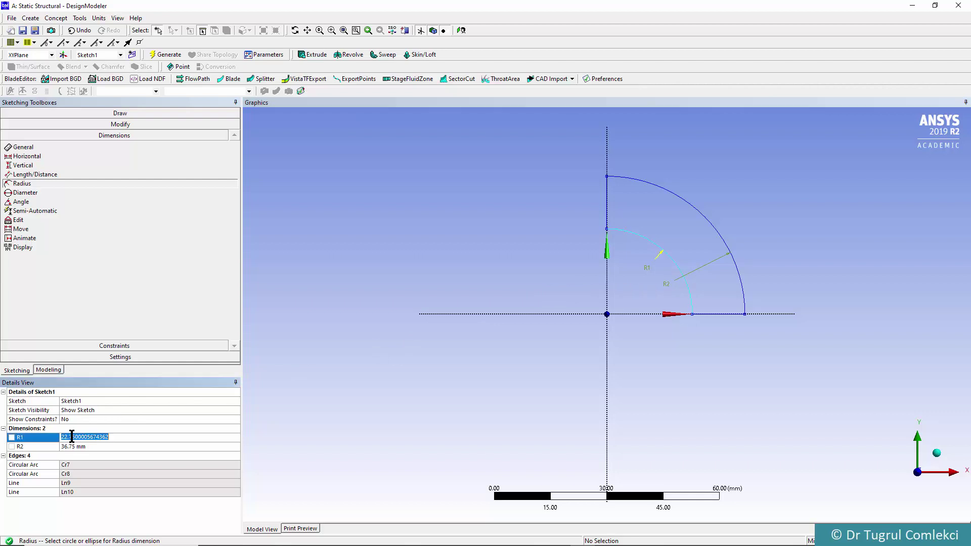
text(100)
key(Return)
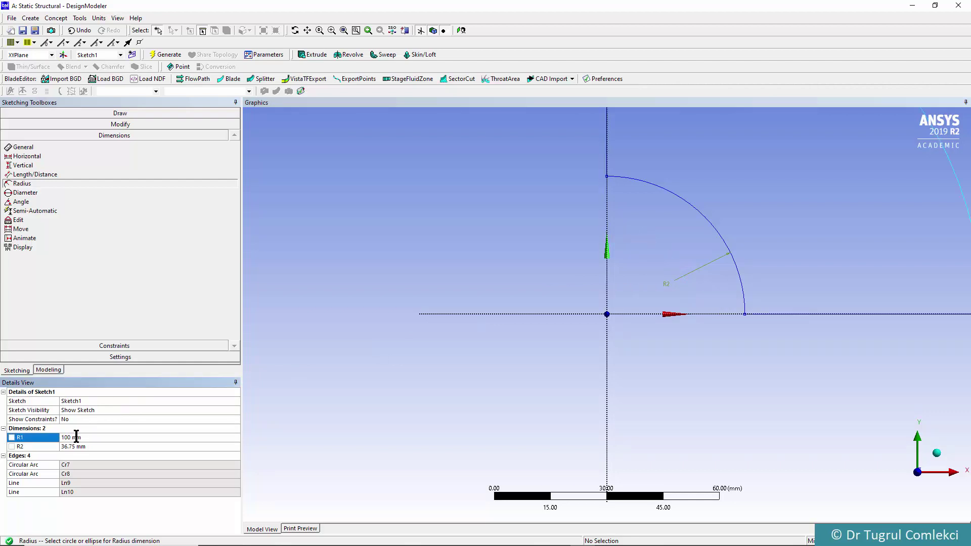
click(75, 445)
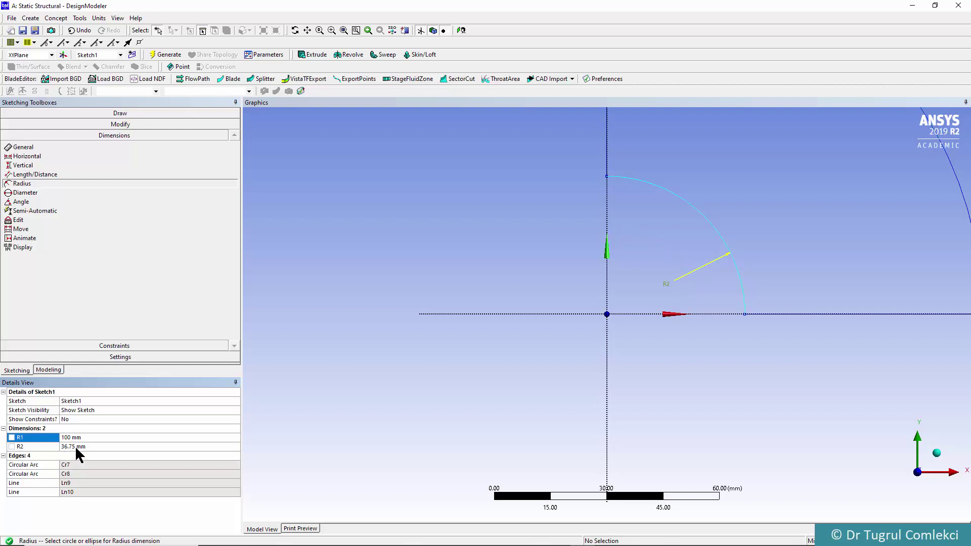
text(200)
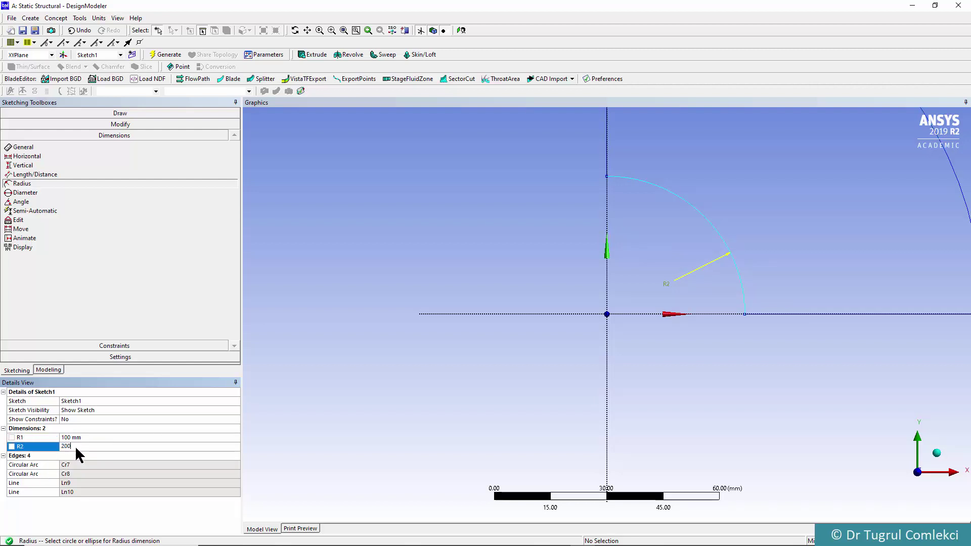
key(Return)
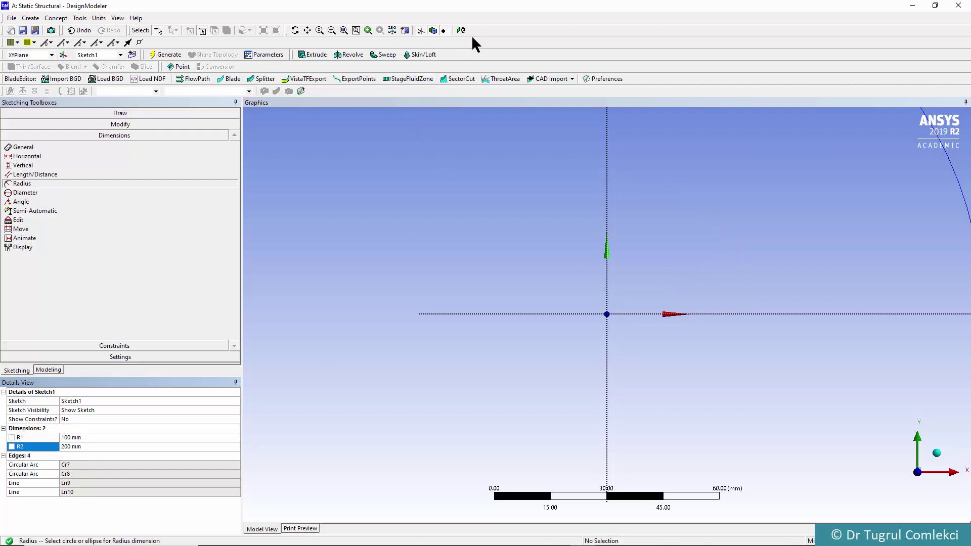
click(344, 31)
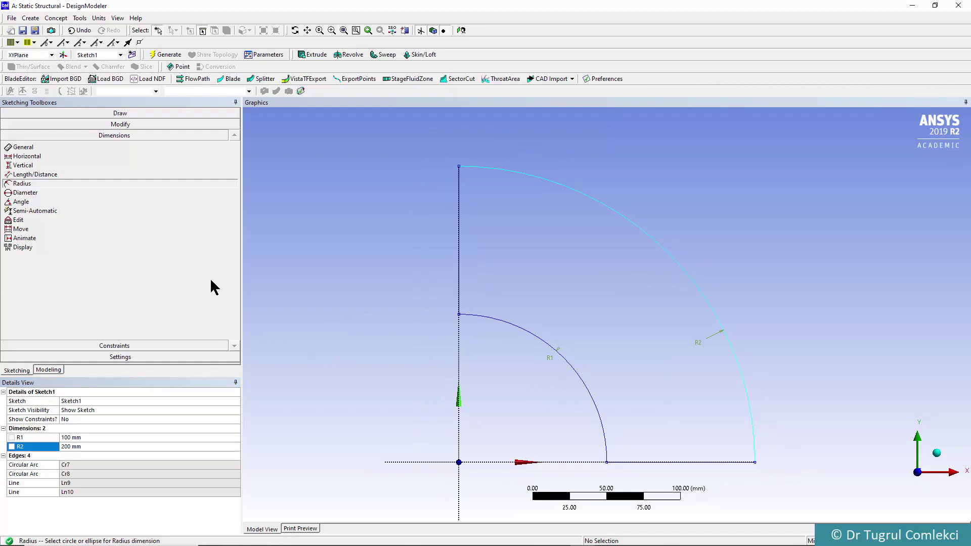
Return to the Tree Outline, select Sketch1 under XYPlane and show the Concept menu.
click(47, 371)
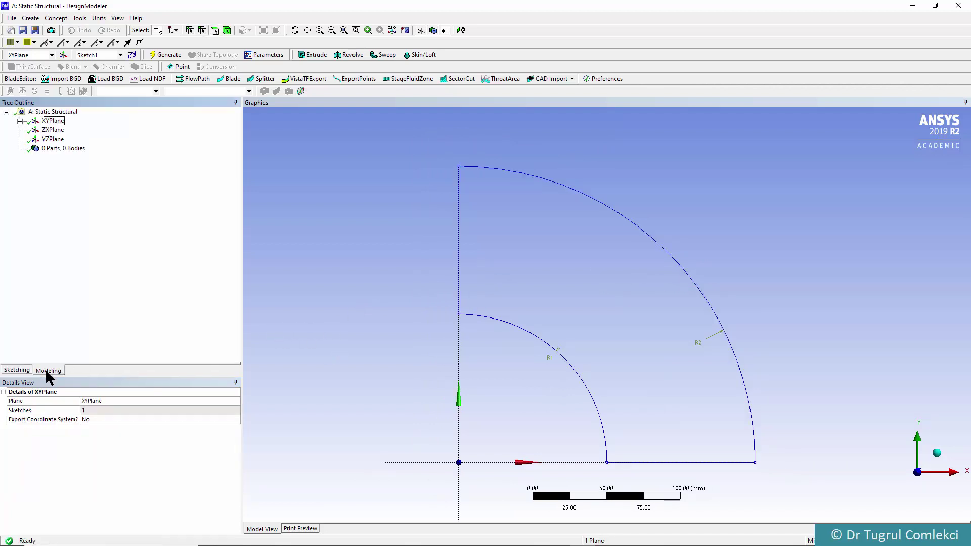
click(20, 122)
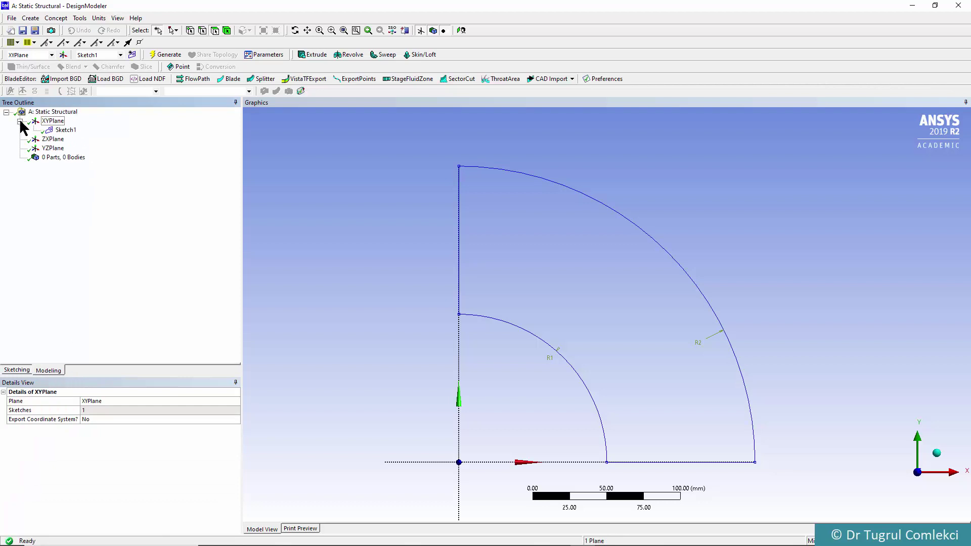
click(60, 130)
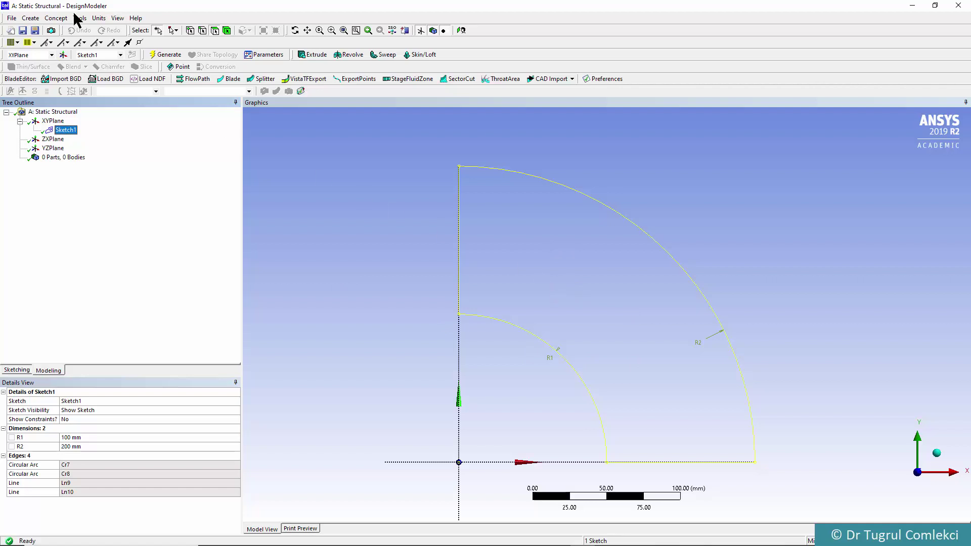
click(58, 19)
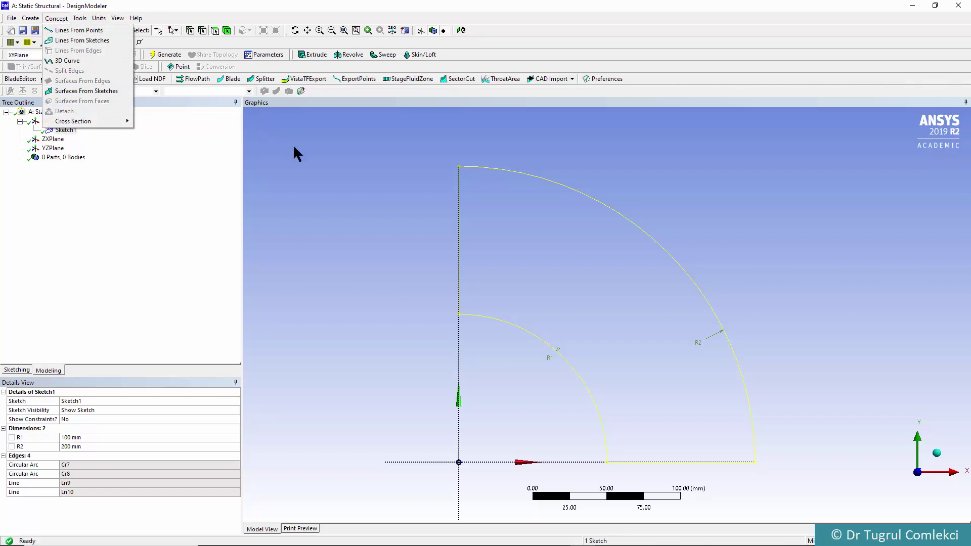
Create an Extrude feature with Sketch1 as its geometry at the default 30 mm depth.
click(331, 151)
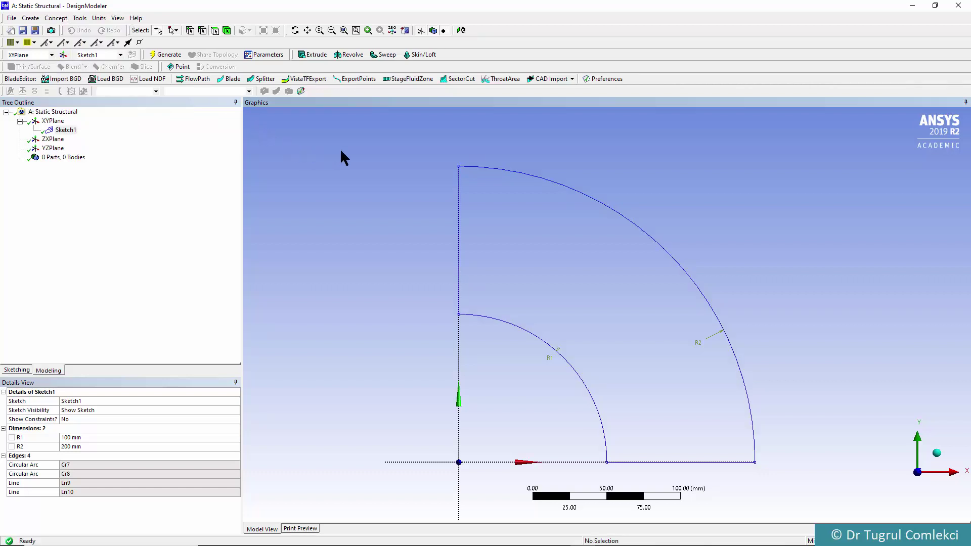
click(67, 130)
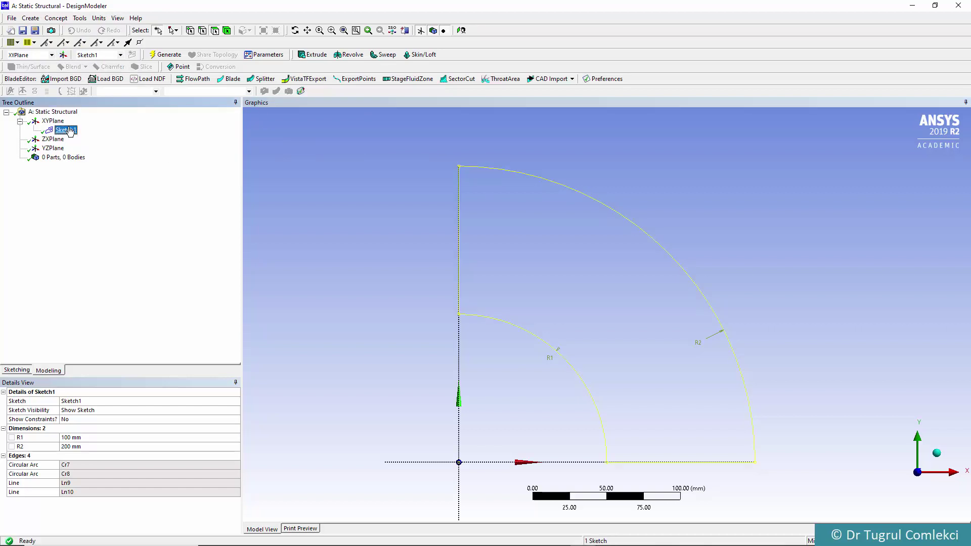
click(304, 56)
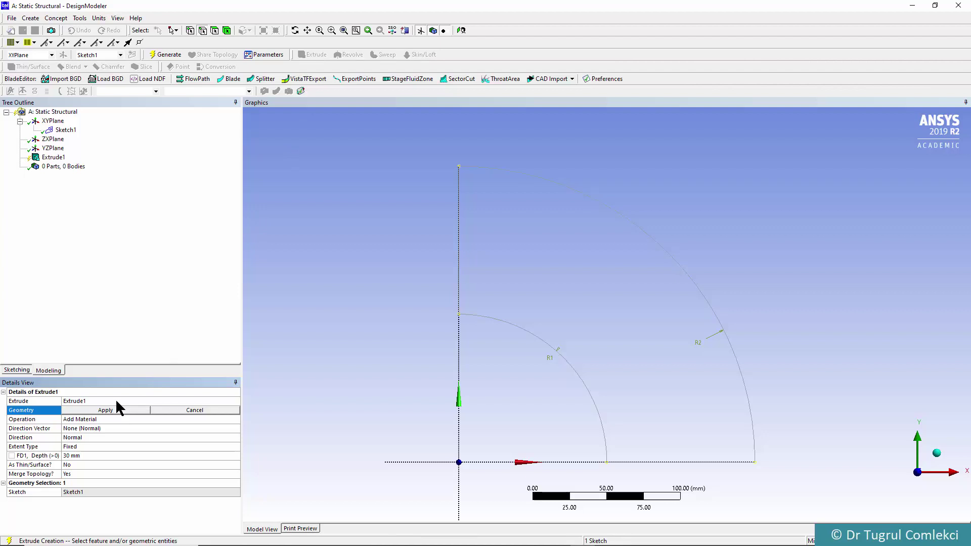
click(66, 131)
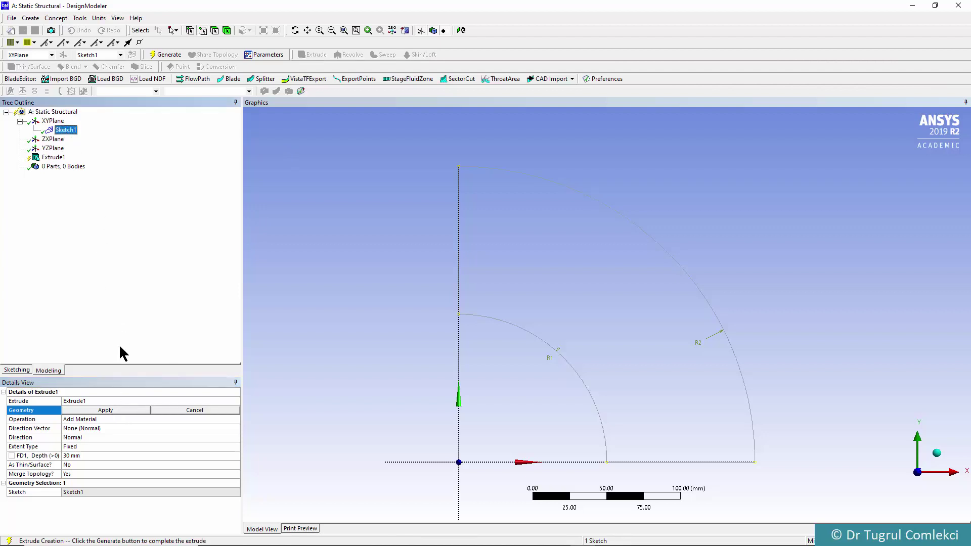
click(127, 410)
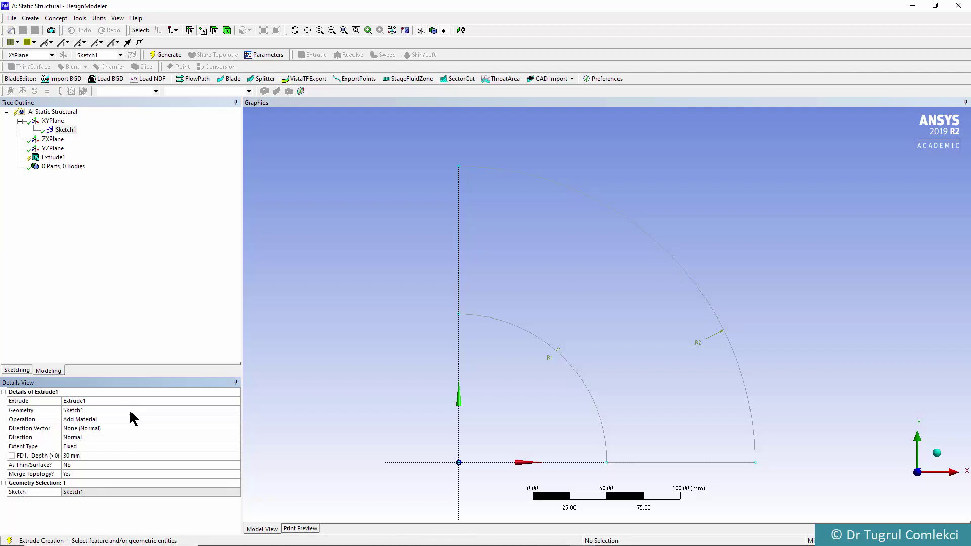
Generate the extrusion, change its FD1 depth to 40 mm and regenerate the solid.
click(164, 56)
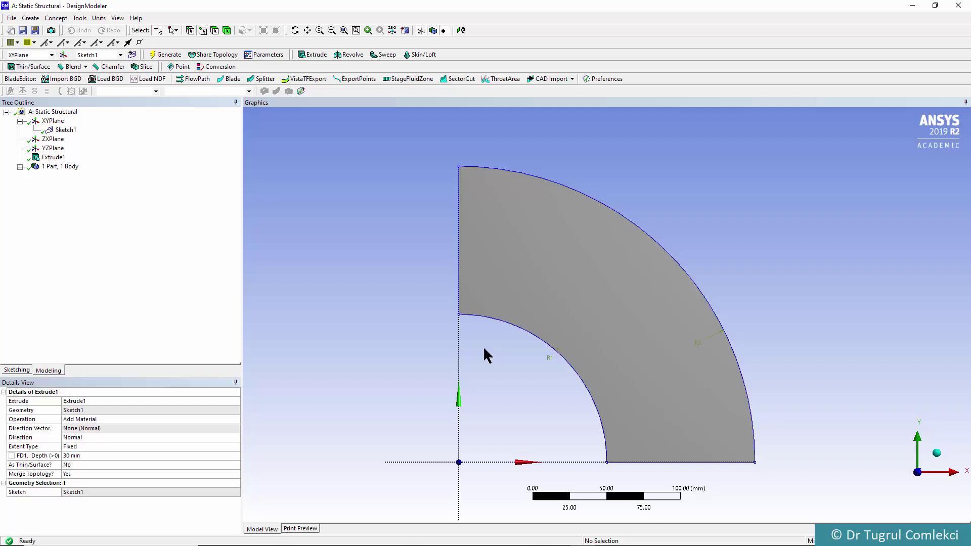
middle_drag(483, 346, 575, 304)
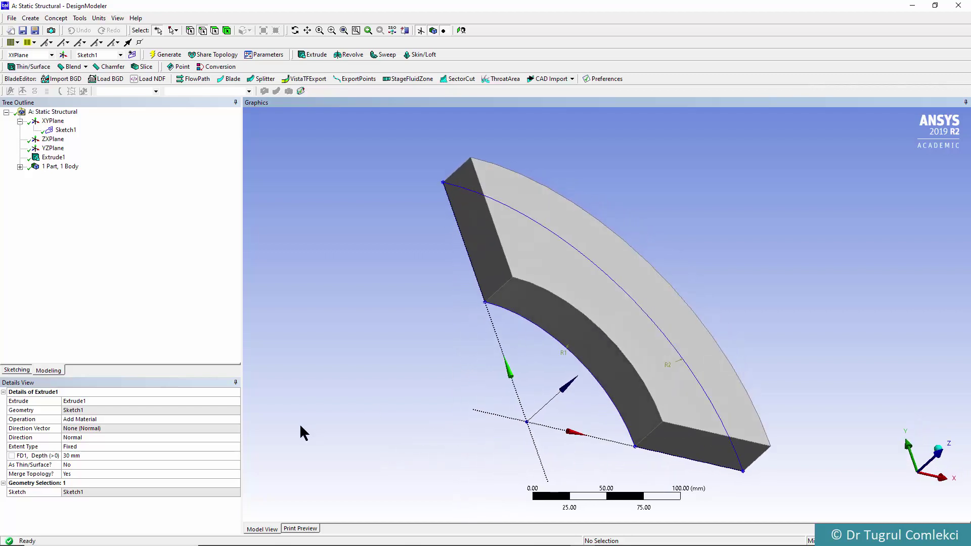
click(73, 454)
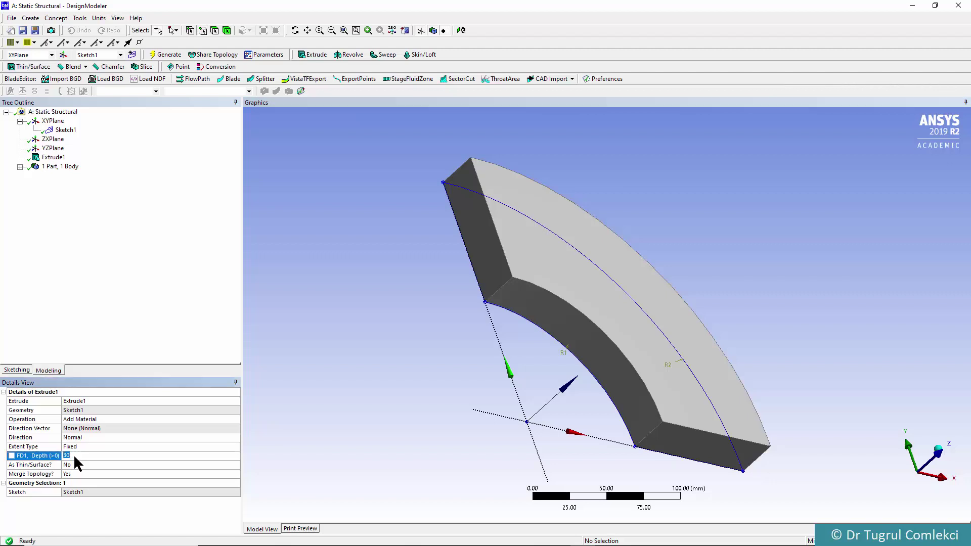
text(40)
key(Return)
click(168, 55)
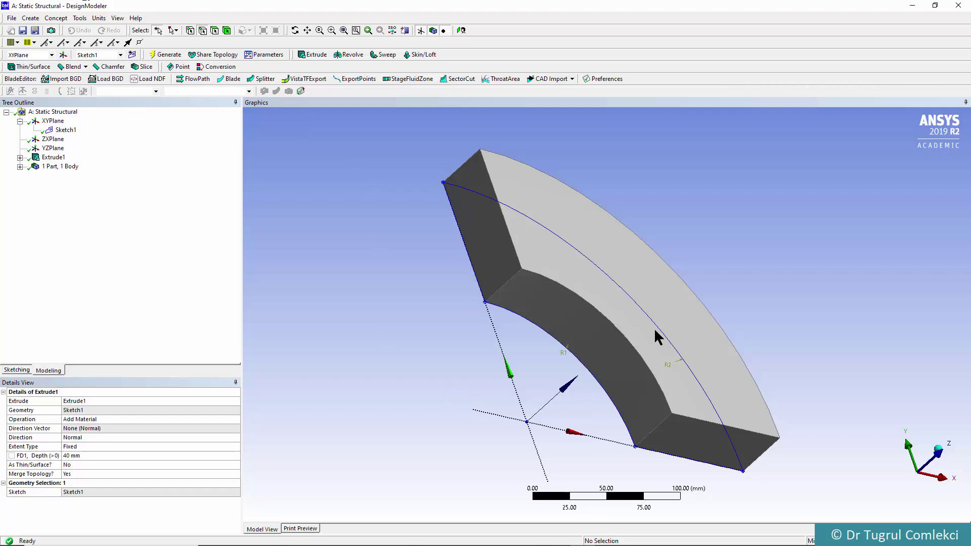
middle_drag(694, 317, 664, 308)
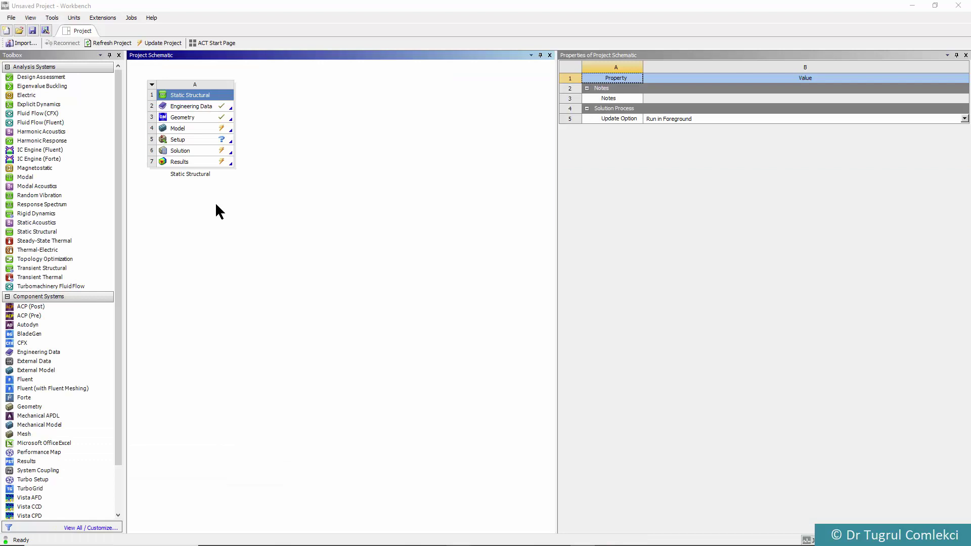
Launch Mechanical by editing the Static Structural system's Model cell.
right_click(203, 127)
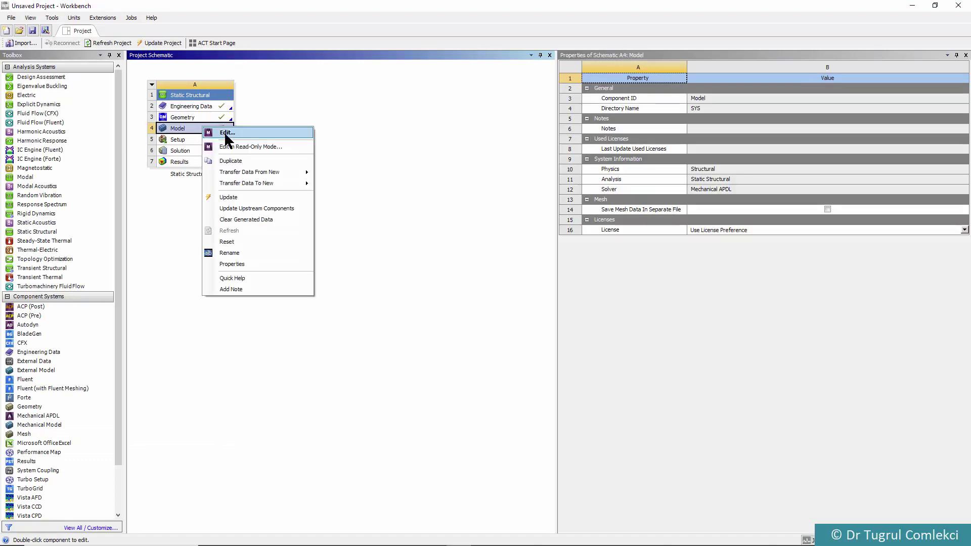
click(225, 132)
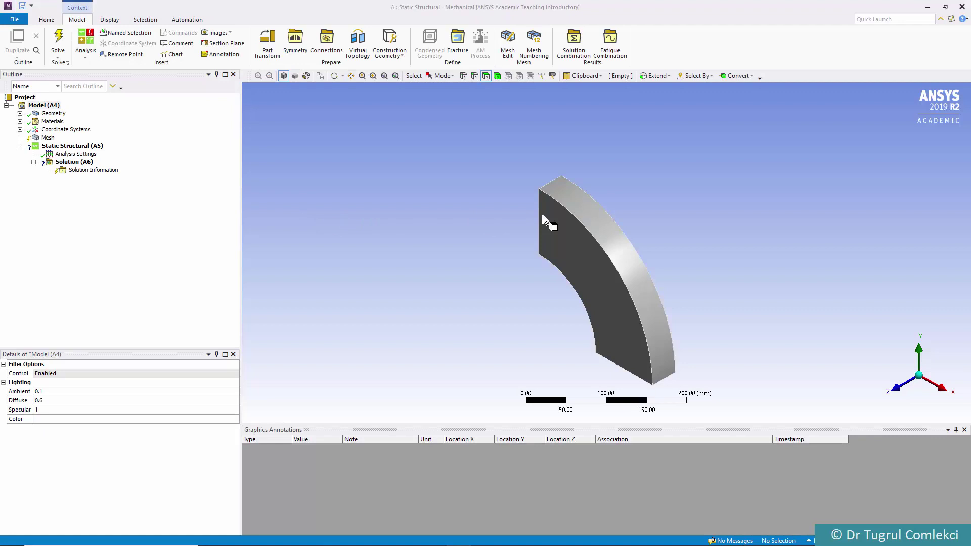
middle_drag(602, 285, 730, 225)
ctrl+middle_drag(685, 273, 685, 211)
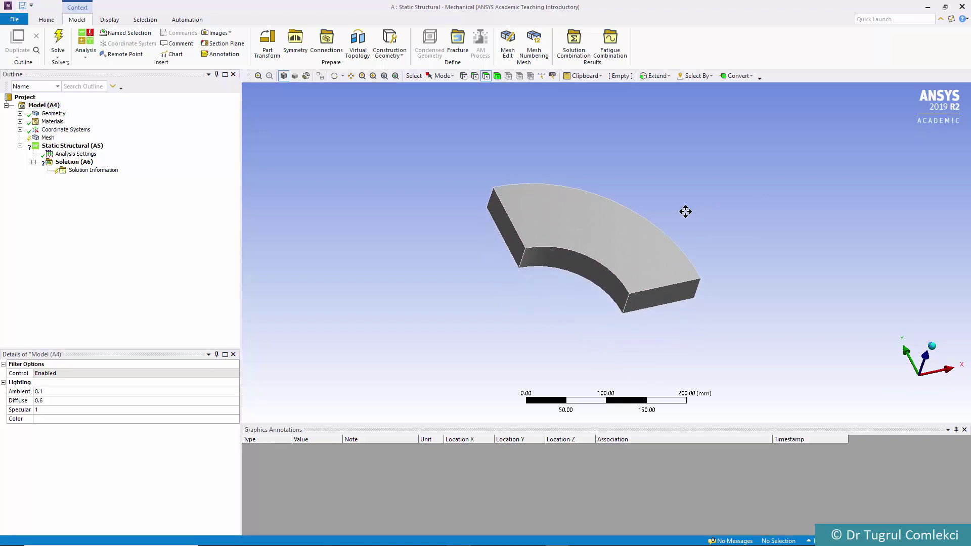
scroll(609, 219, up, 5)
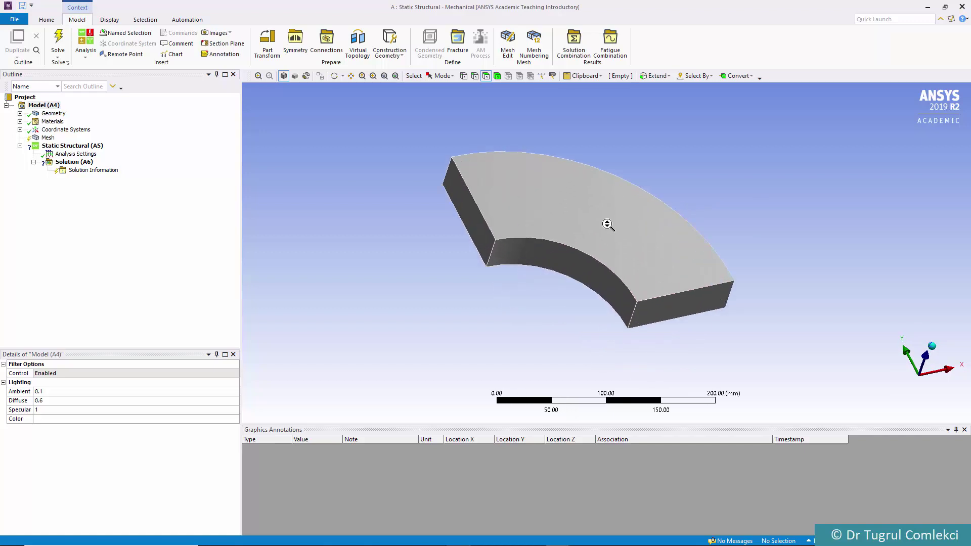
click(20, 113)
click(60, 122)
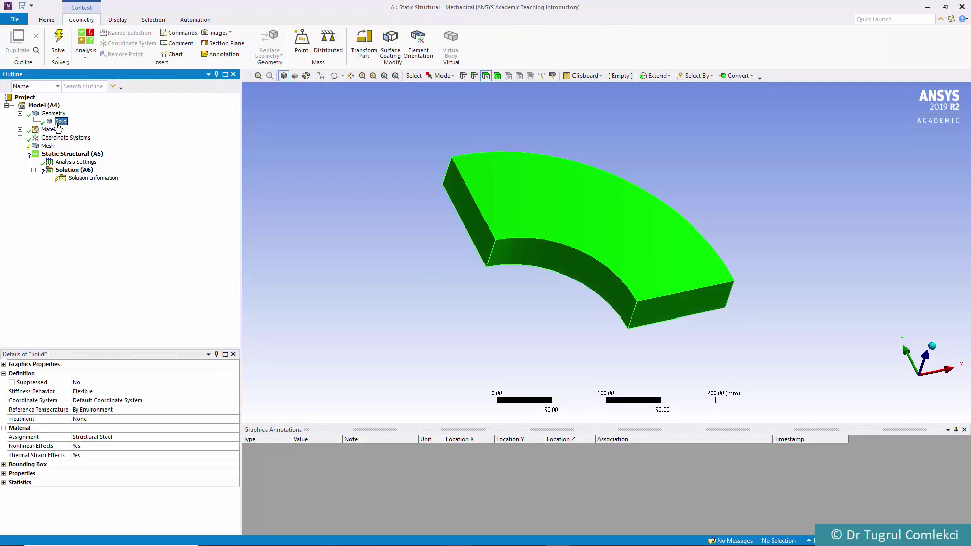
click(88, 438)
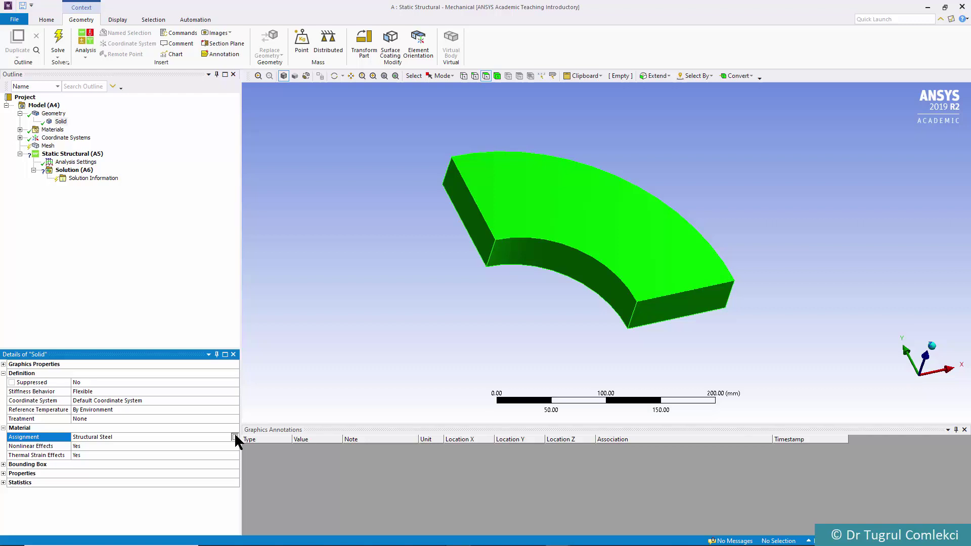
click(234, 435)
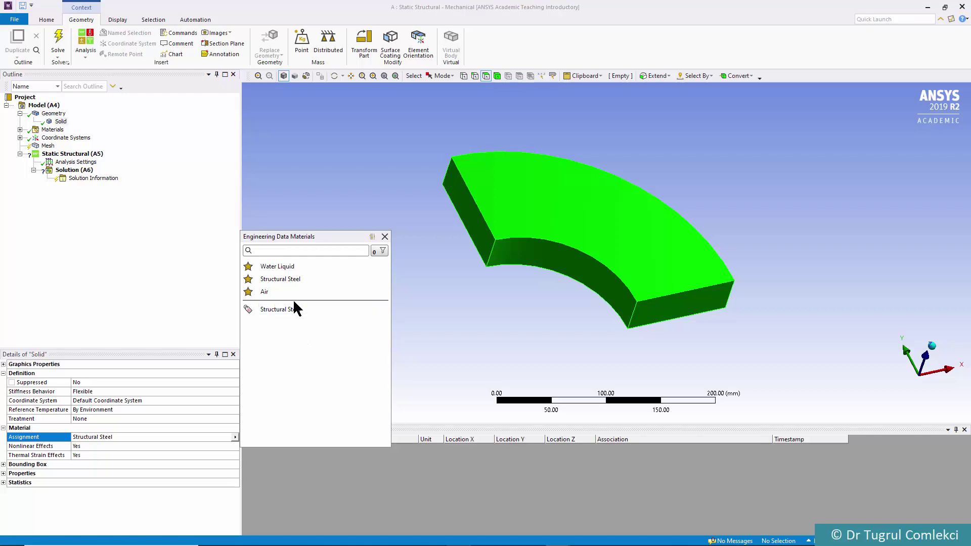
click(116, 276)
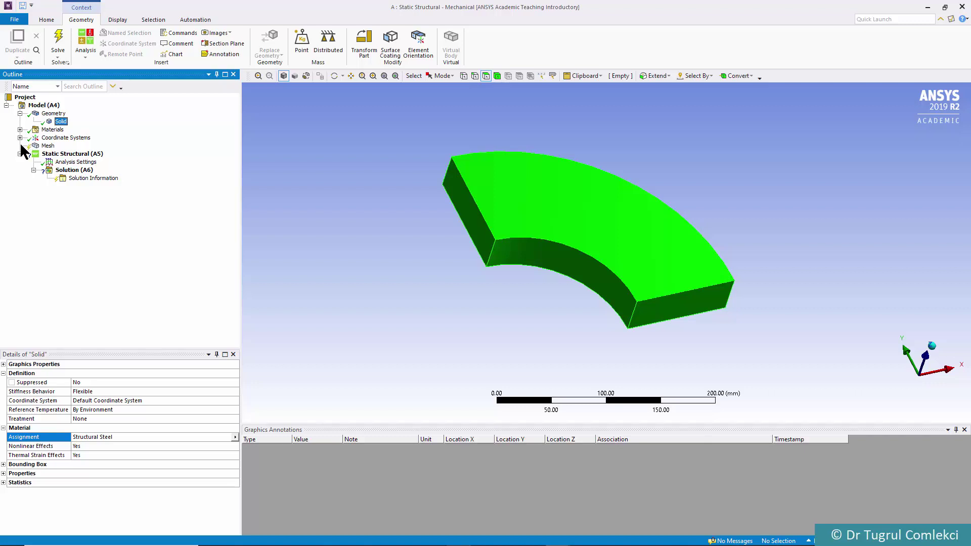
Add a Body Sizing on the quarter-cylinder body with a 20 mm element size.
click(35, 146)
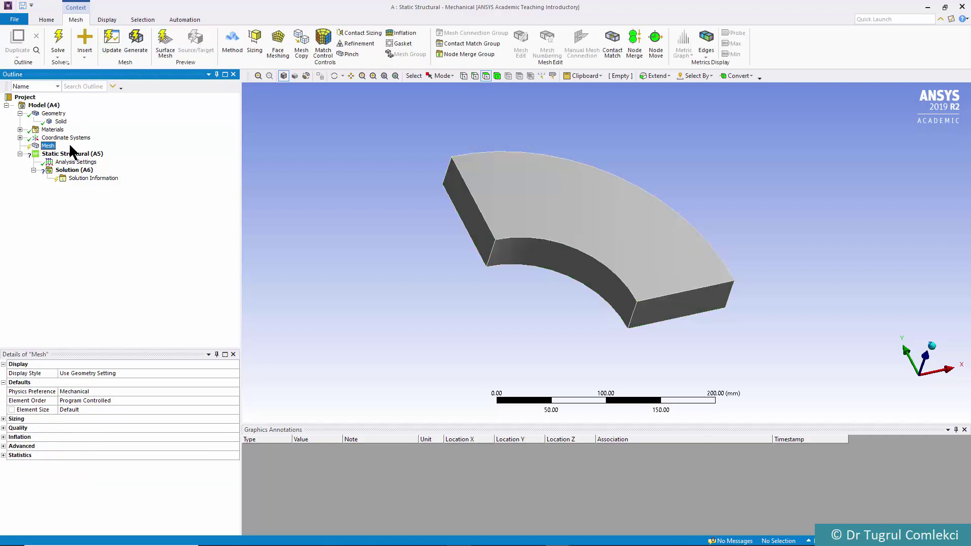
click(254, 44)
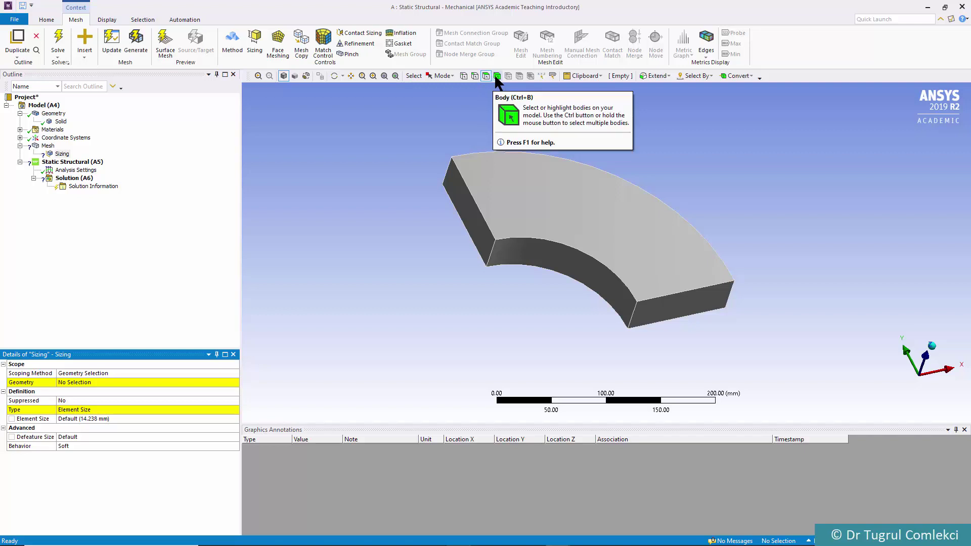
click(495, 78)
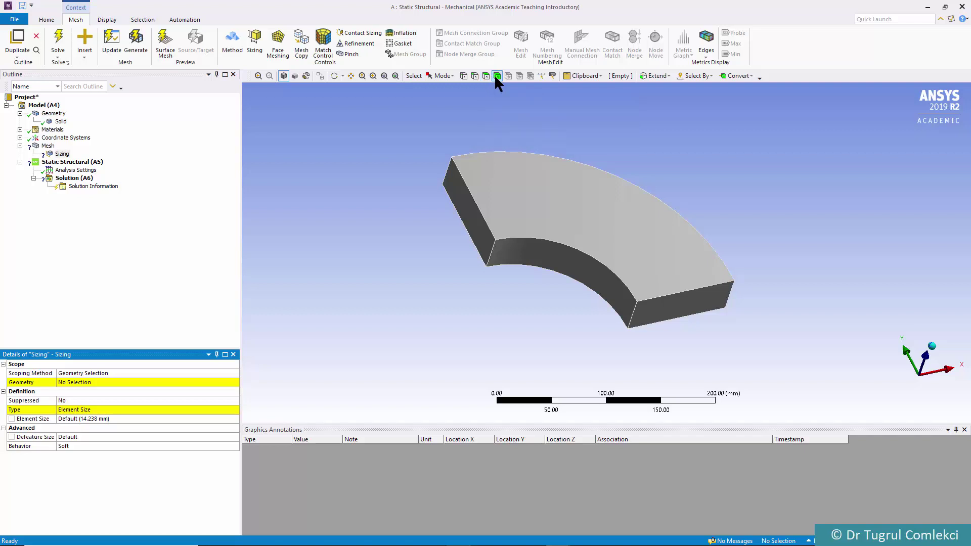
click(568, 222)
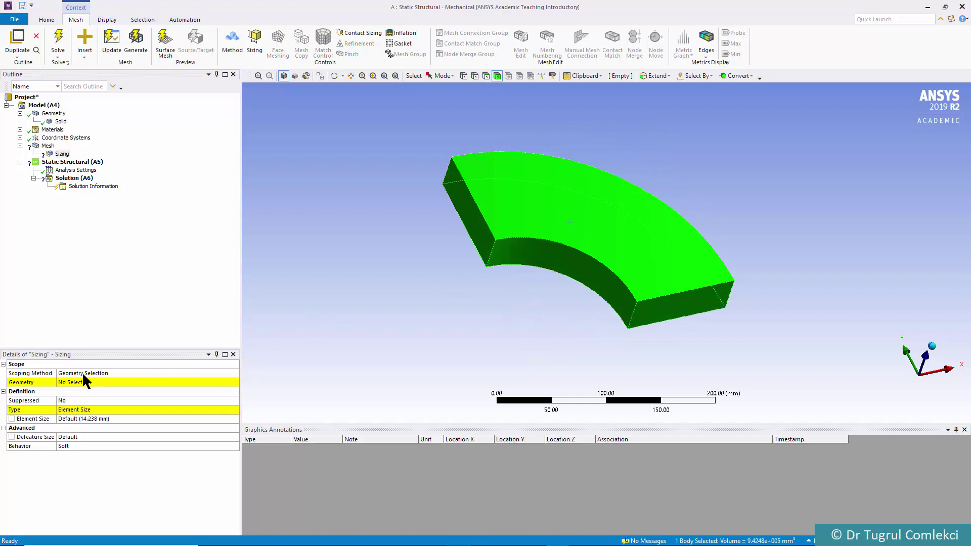
click(60, 382)
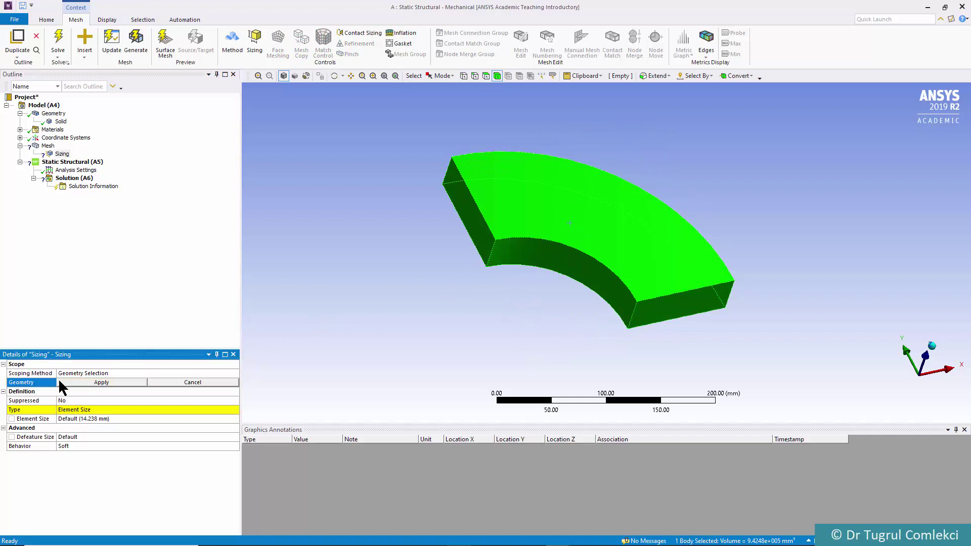
click(86, 380)
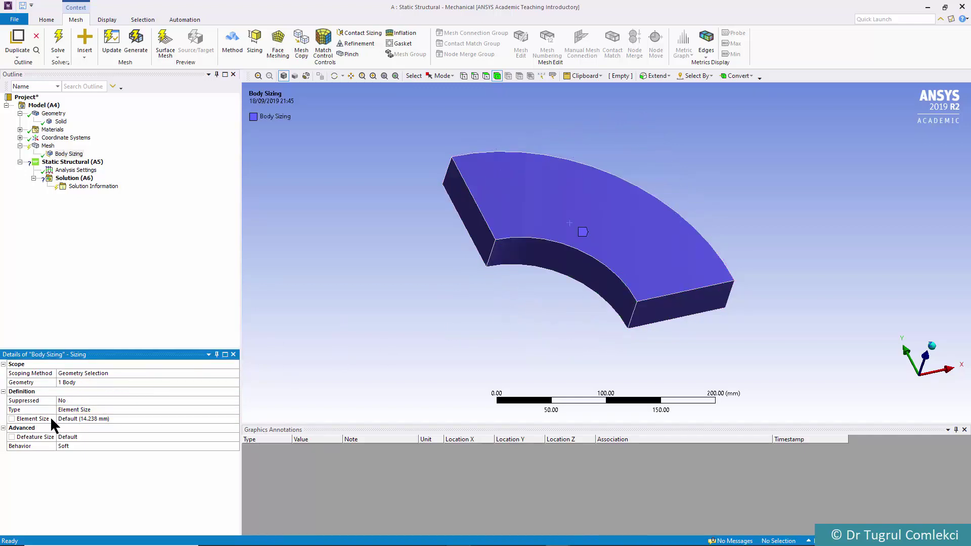
click(77, 418)
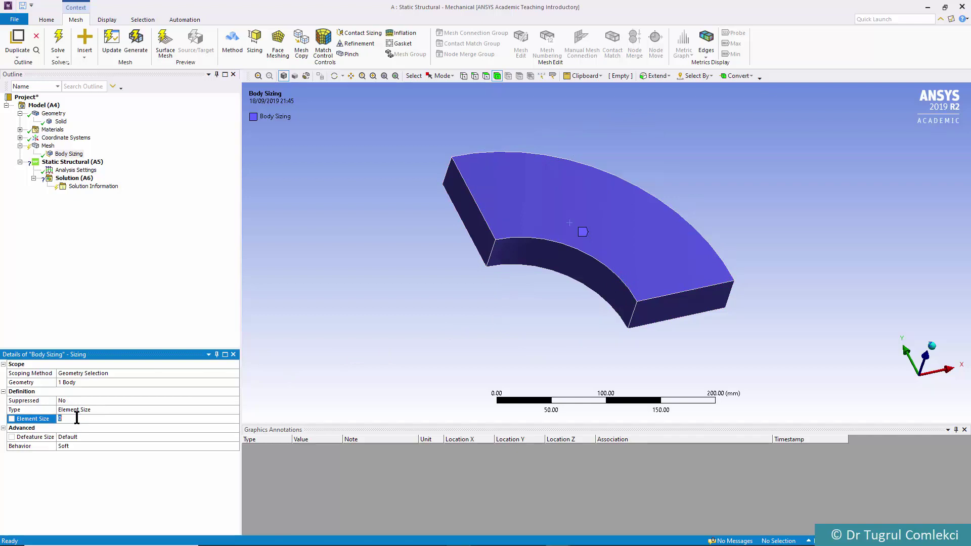
text(20)
key(Return)
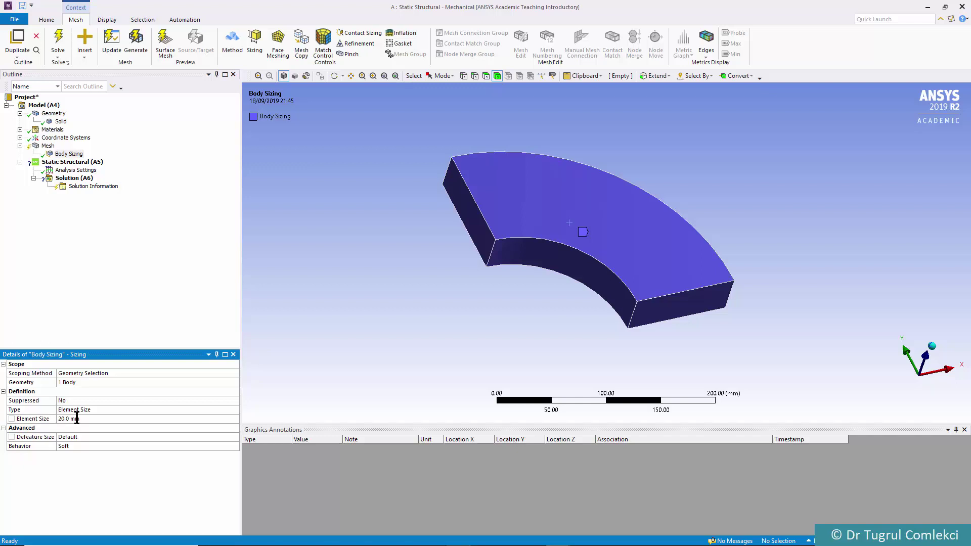
Generate the 20 mm hex mesh and select the Static Structural (A5) environment.
click(48, 147)
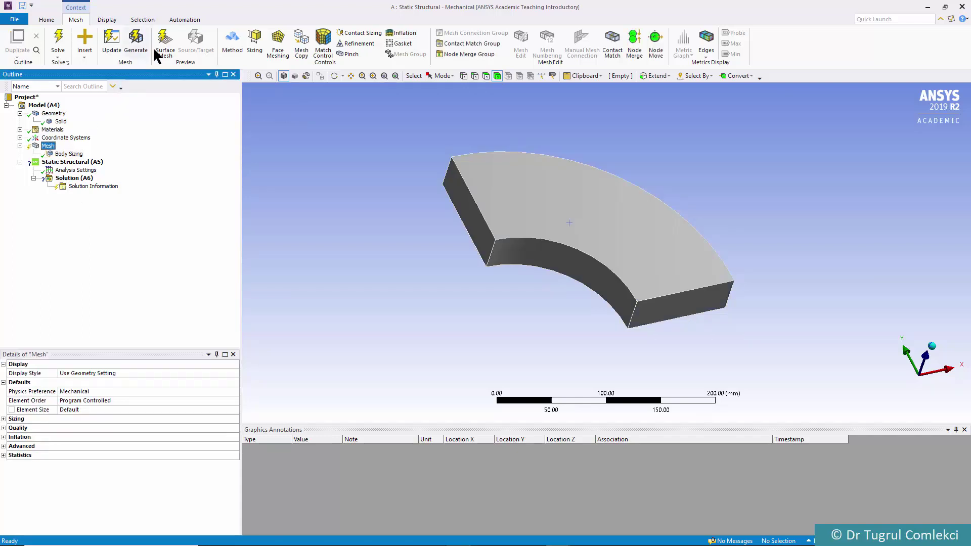
click(136, 43)
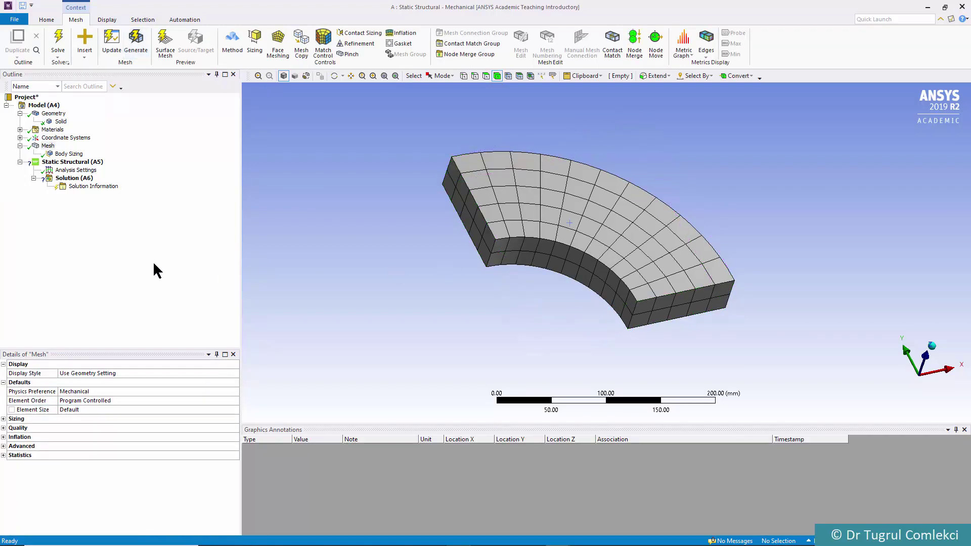
click(67, 162)
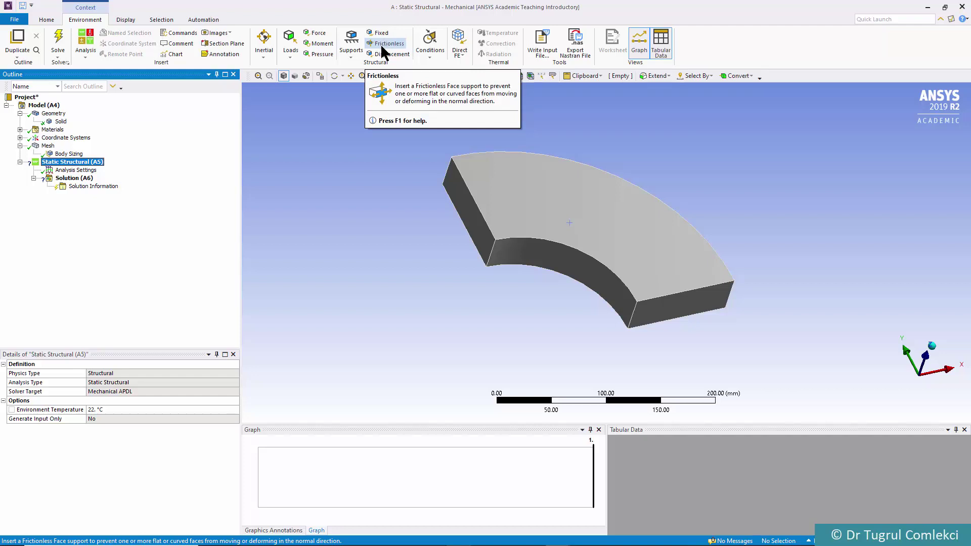
Scope a Frictionless Support to the two flat end faces, then pick the large flat face.
middle_drag(564, 321, 622, 290)
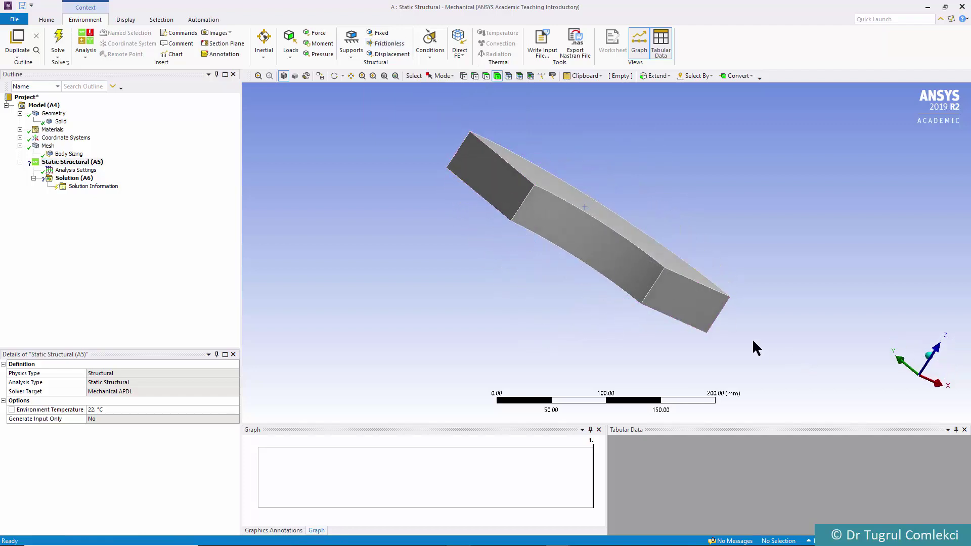
middle_drag(680, 299, 611, 214)
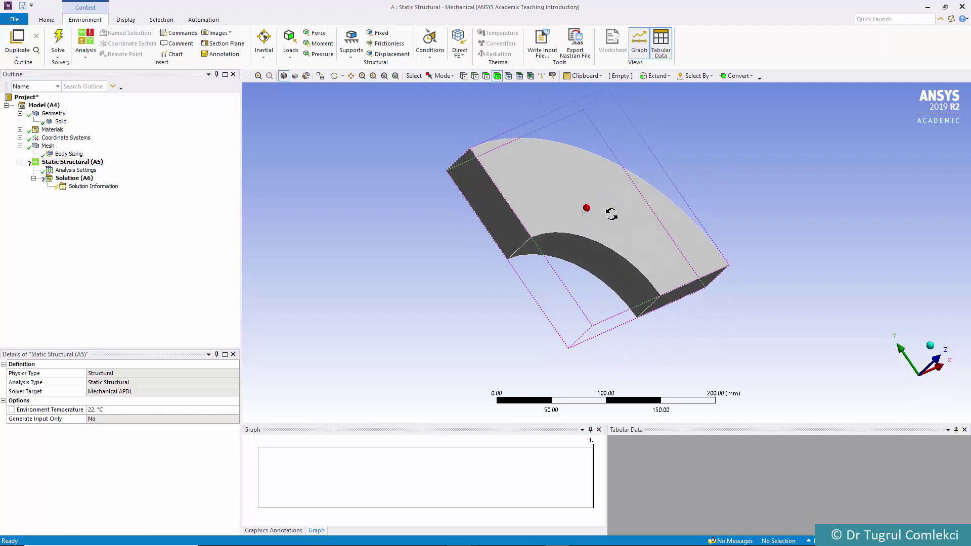
click(384, 43)
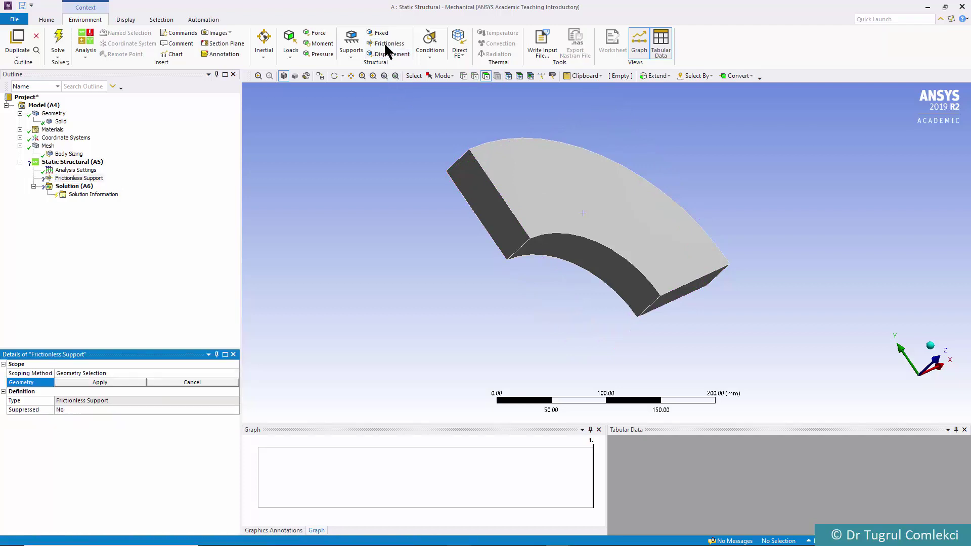
click(475, 197)
middle_drag(532, 210, 496, 176)
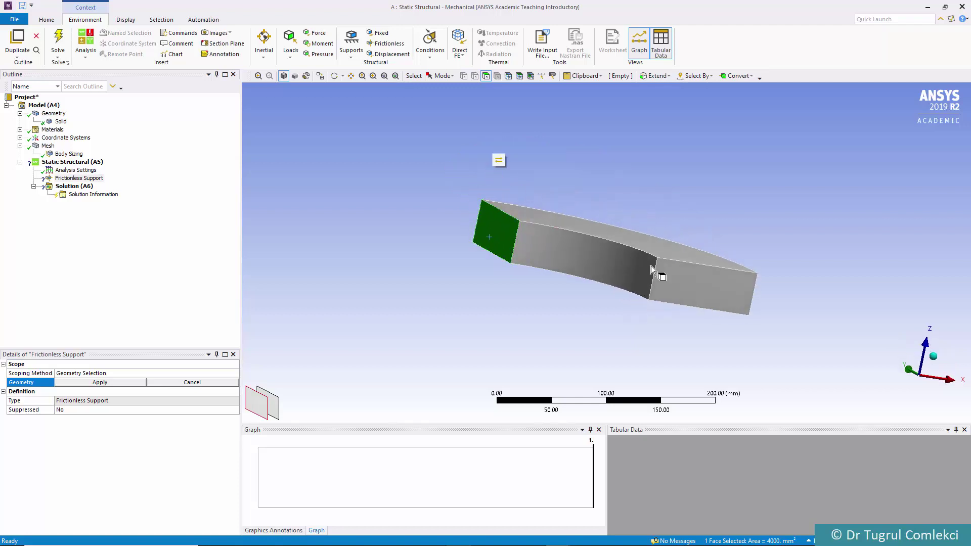
ctrl+click(710, 296)
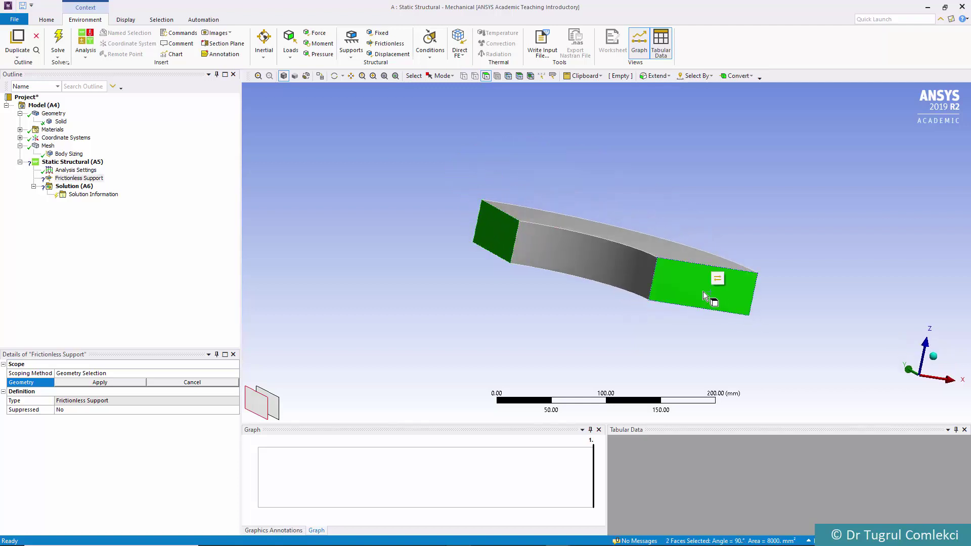
click(106, 380)
middle_drag(595, 288, 802, 340)
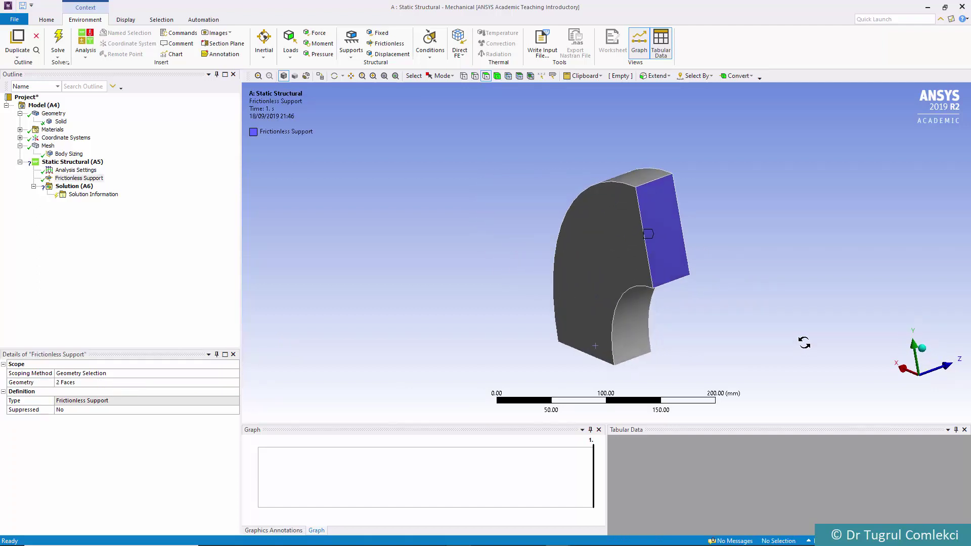
click(590, 268)
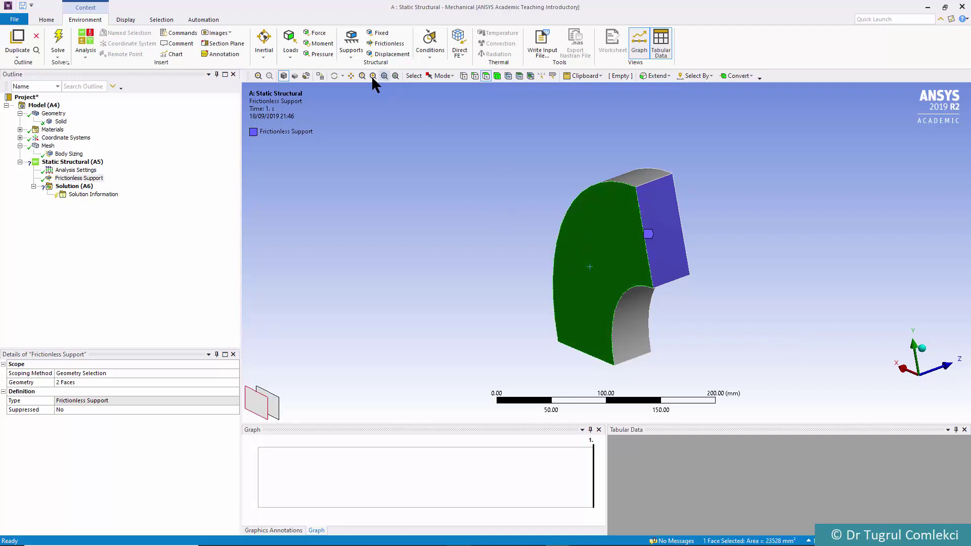
Add a Displacement support on the picked flat face with Z component fixed at 0 mm.
click(388, 53)
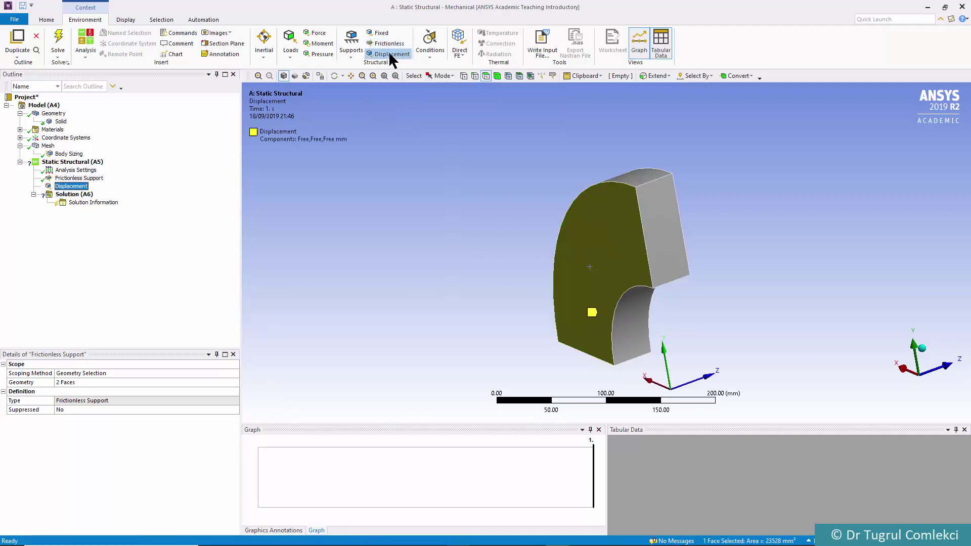
click(79, 445)
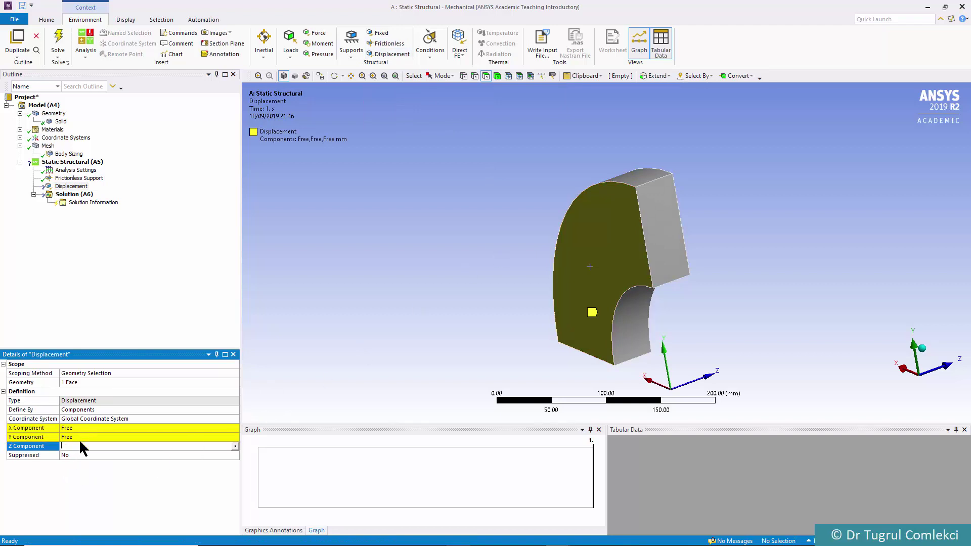
text(0)
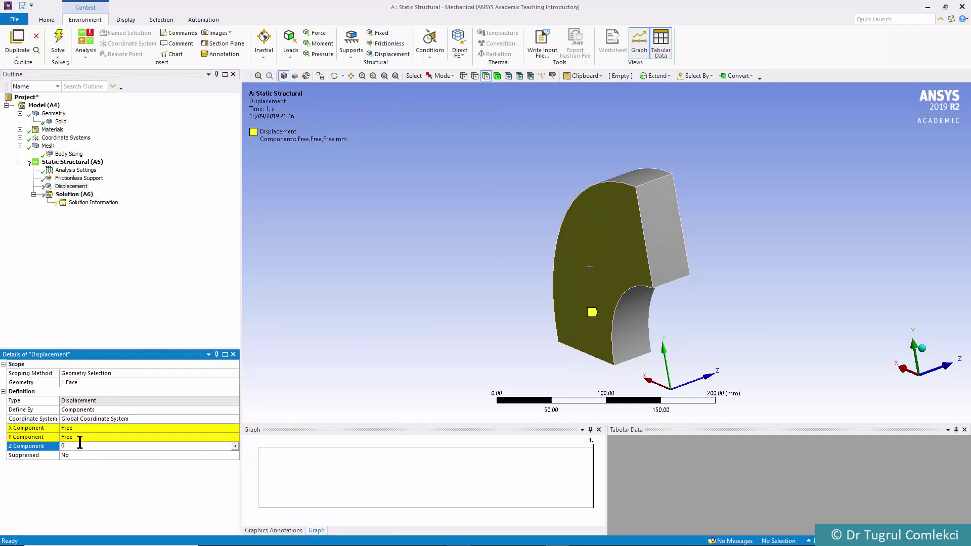
key(Return)
Add a second Displacement support on the opposite flat face, also fixing Z at 0 mm.
middle_drag(437, 377, 581, 282)
click(649, 256)
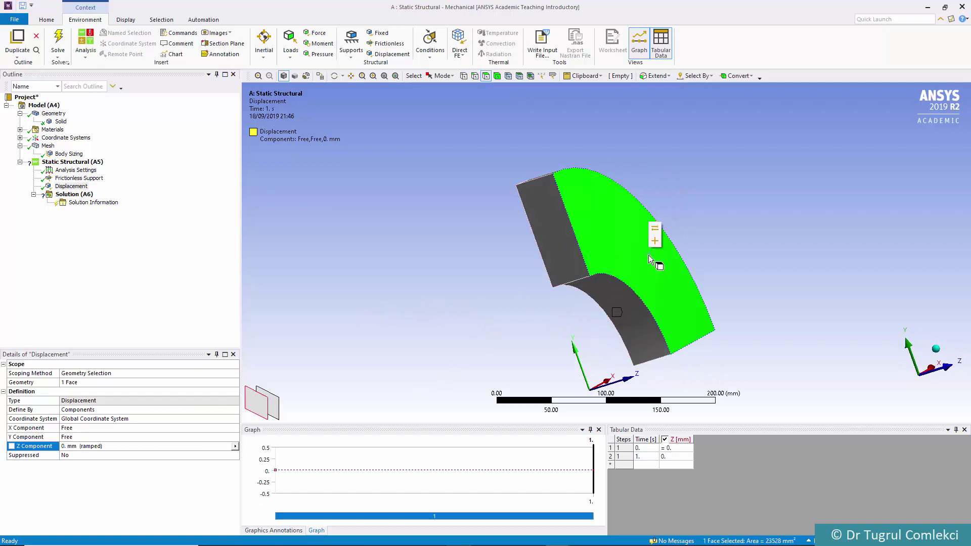
click(403, 54)
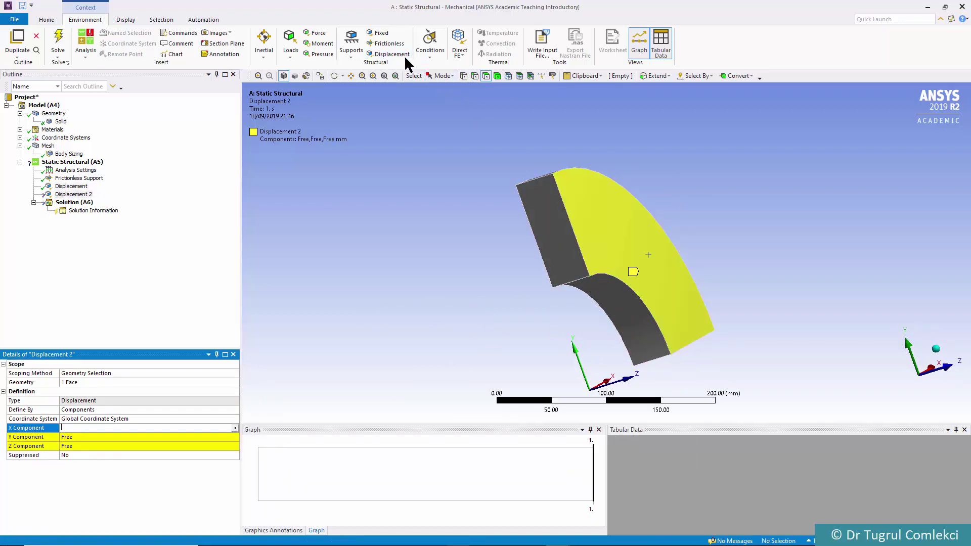
click(71, 446)
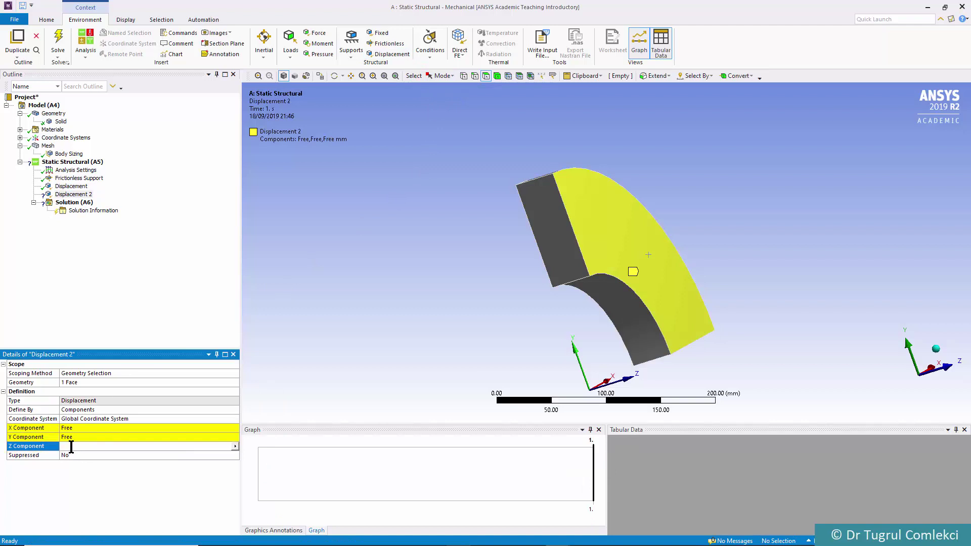
text(0)
key(Return)
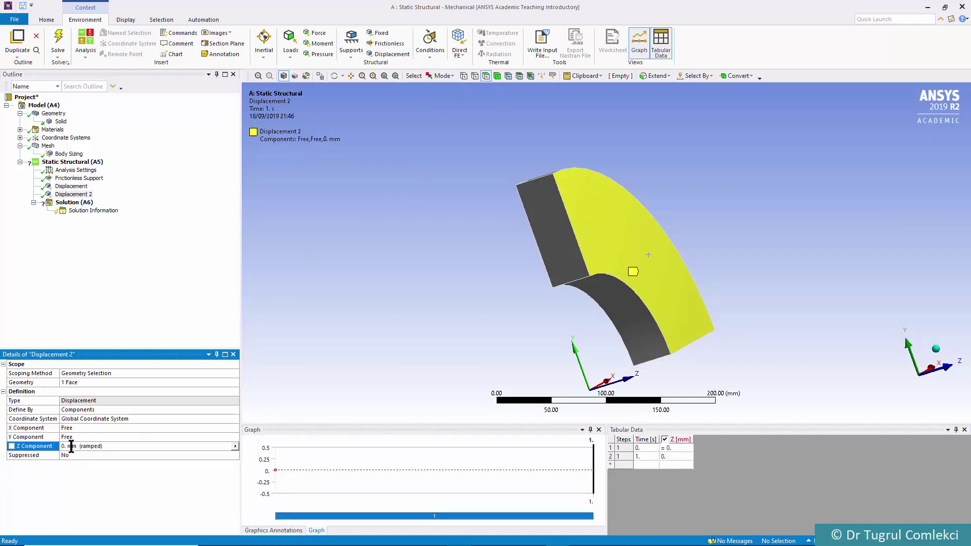
middle_drag(589, 303, 567, 286)
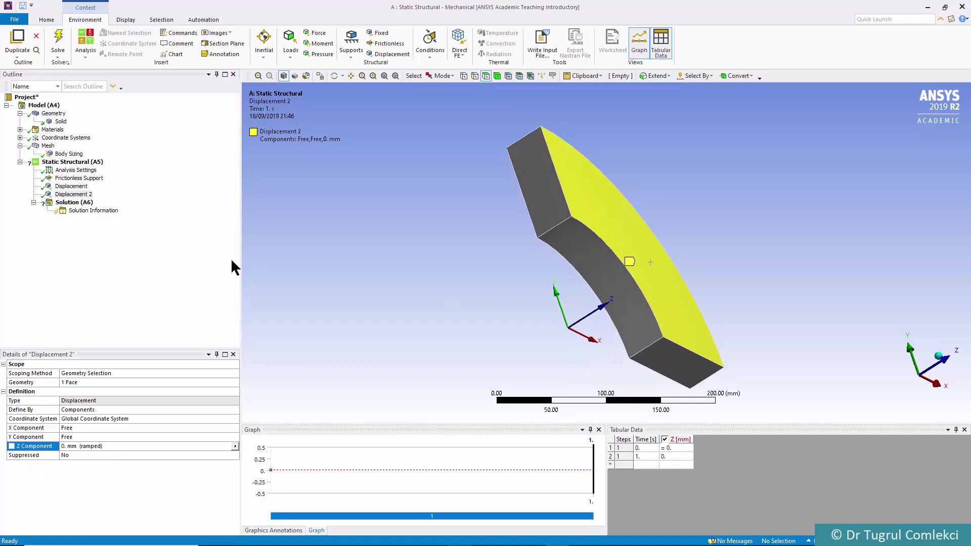
Select the inner curved face and apply a Pressure load of magnitude 1 MPa.
click(78, 163)
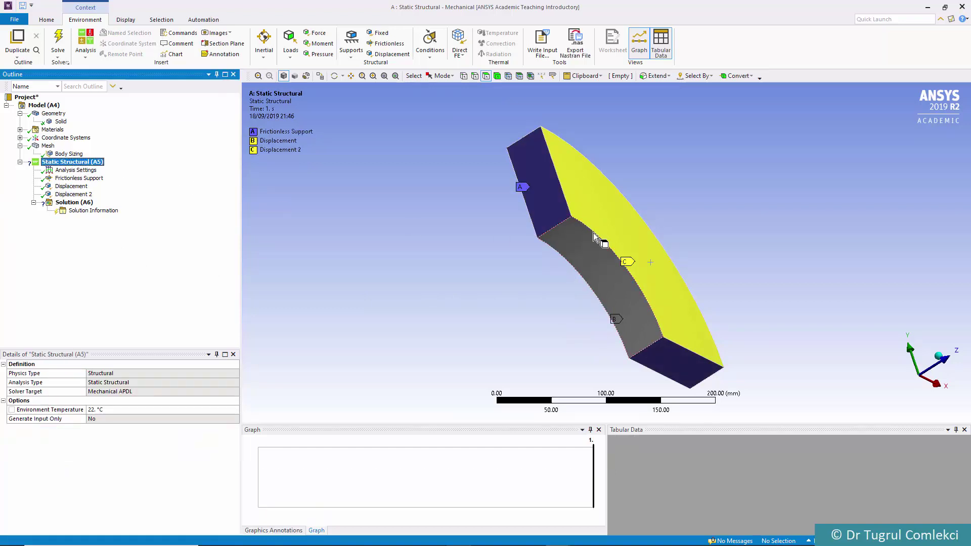
middle_drag(571, 199, 562, 225)
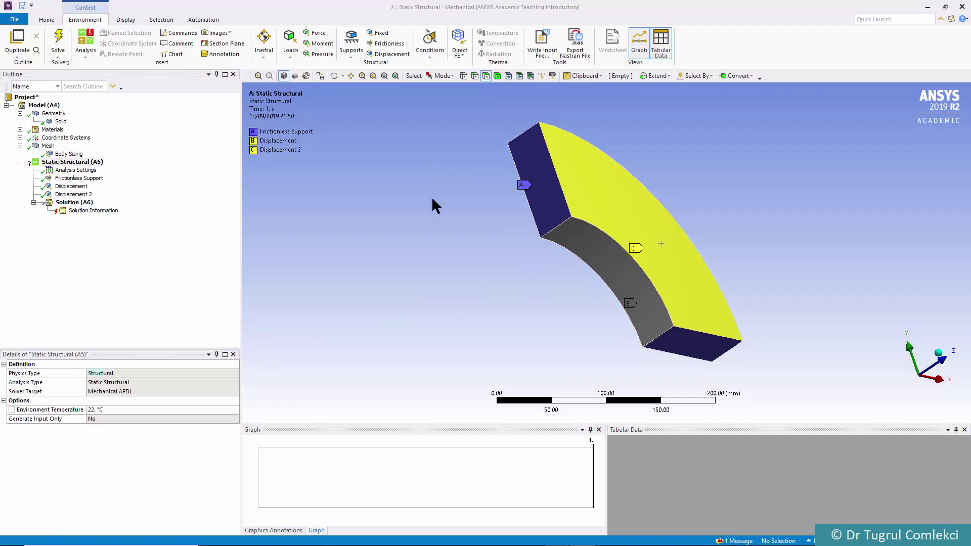
click(617, 275)
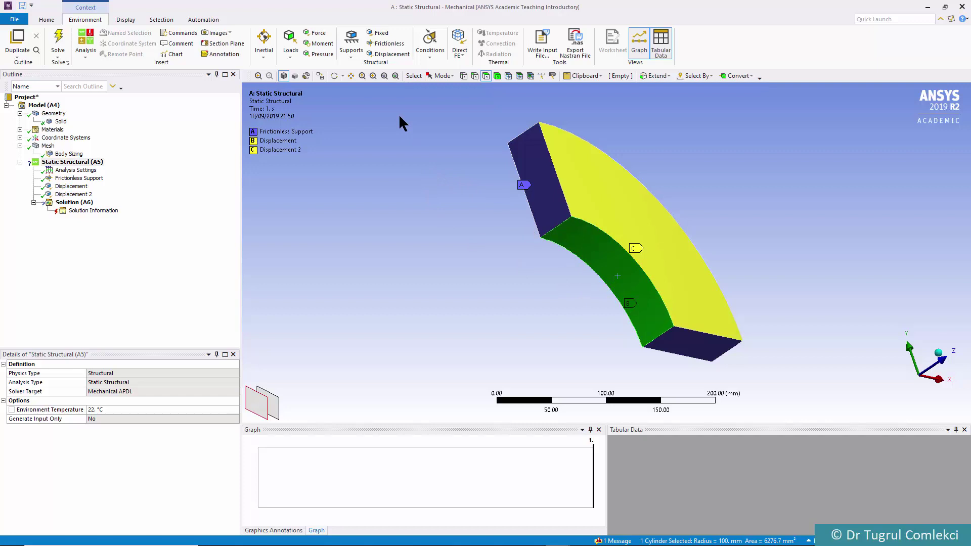
click(320, 55)
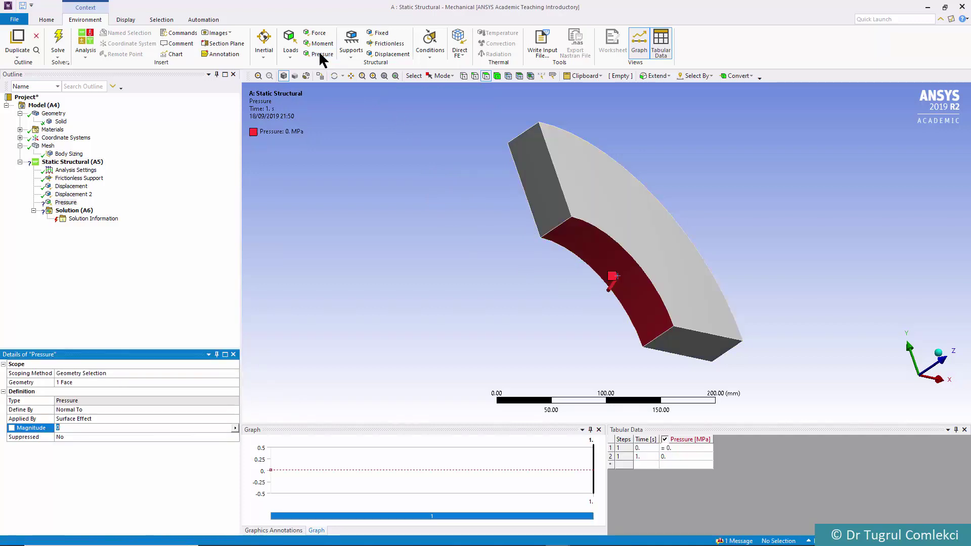
click(67, 426)
text(1)
key(Return)
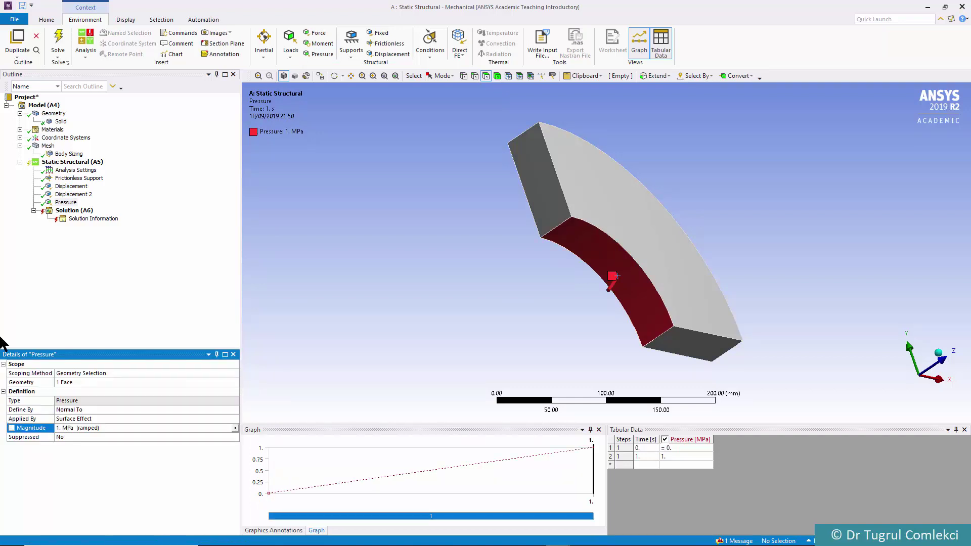
click(74, 212)
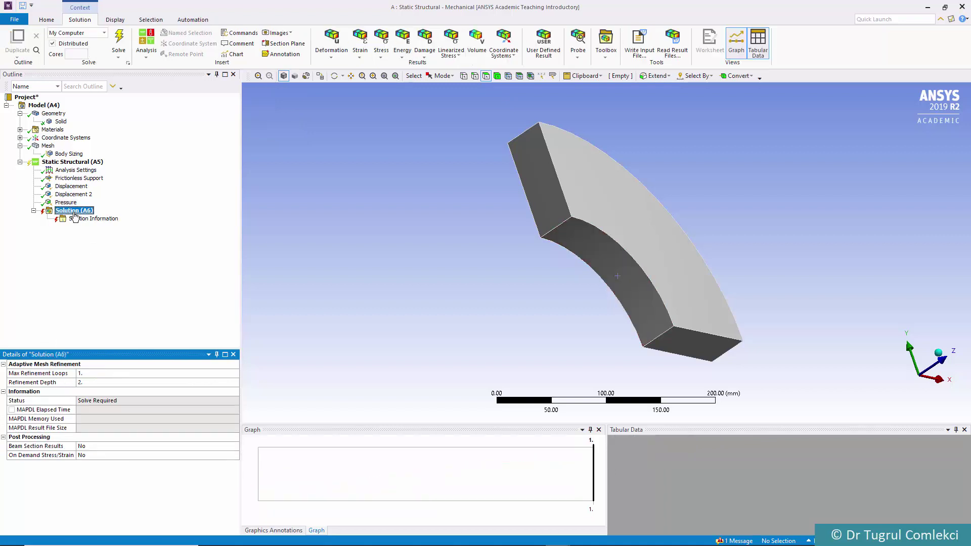
Insert Total Deformation, Equivalent Stress and Maximum Principal Stress results under Solution.
click(331, 57)
click(336, 69)
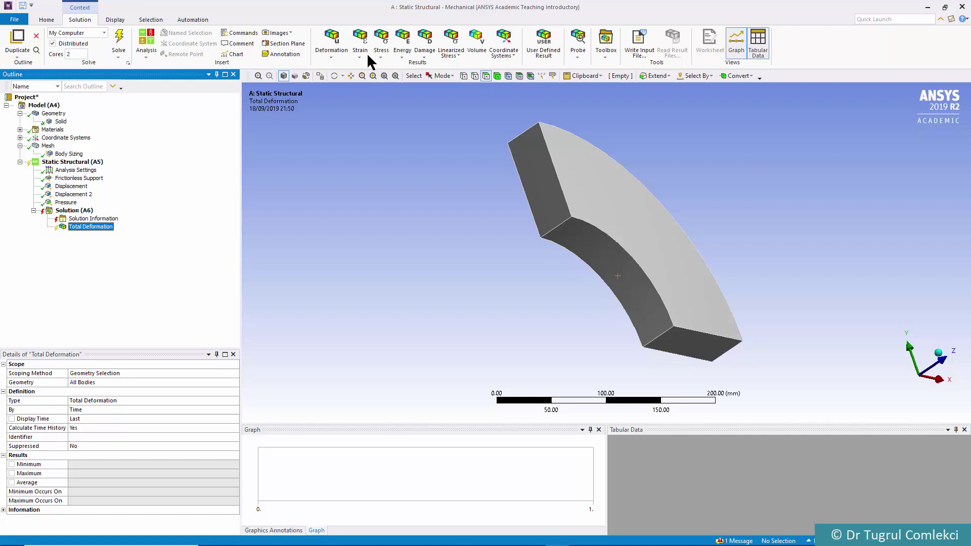
click(381, 52)
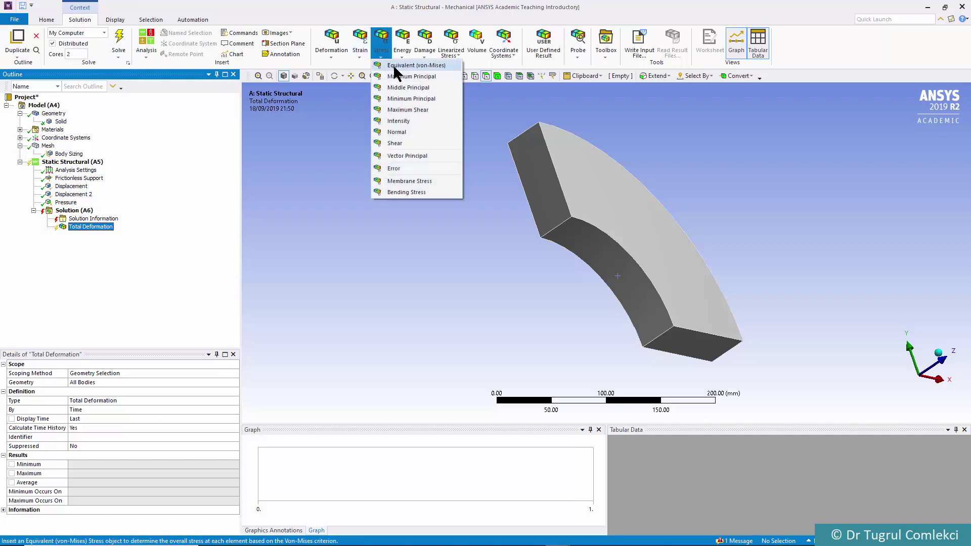
click(395, 65)
click(383, 52)
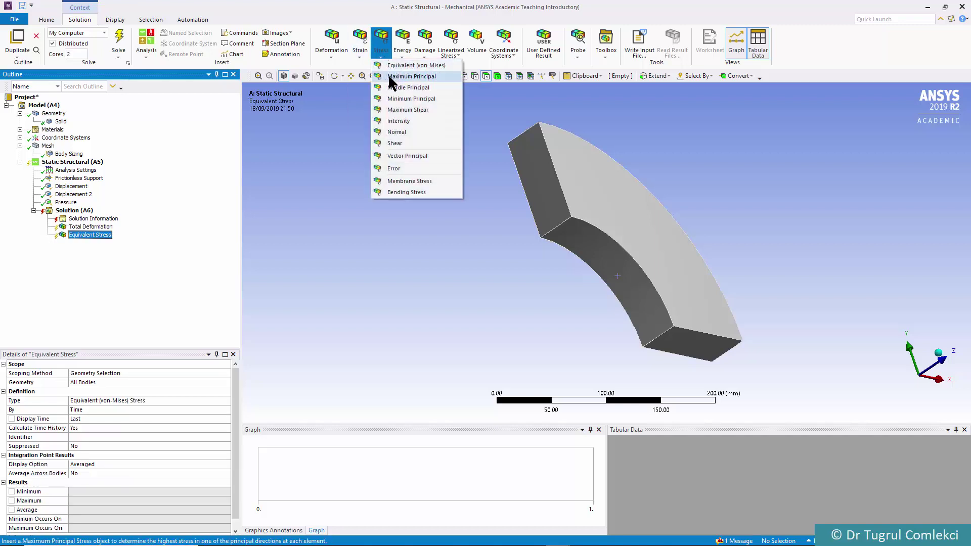
click(391, 76)
Add Minimum and Middle Principal Stress results, then solve the model.
click(381, 51)
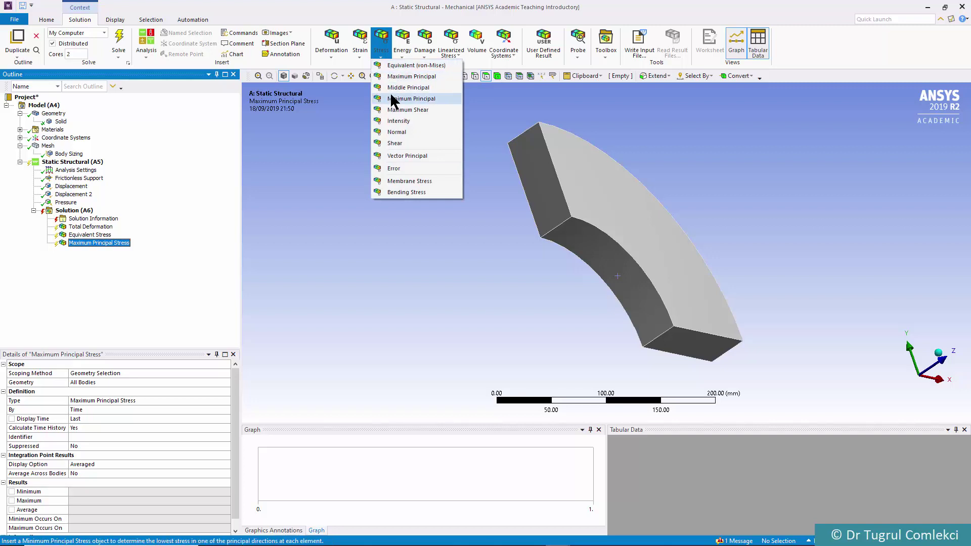
click(394, 100)
click(383, 48)
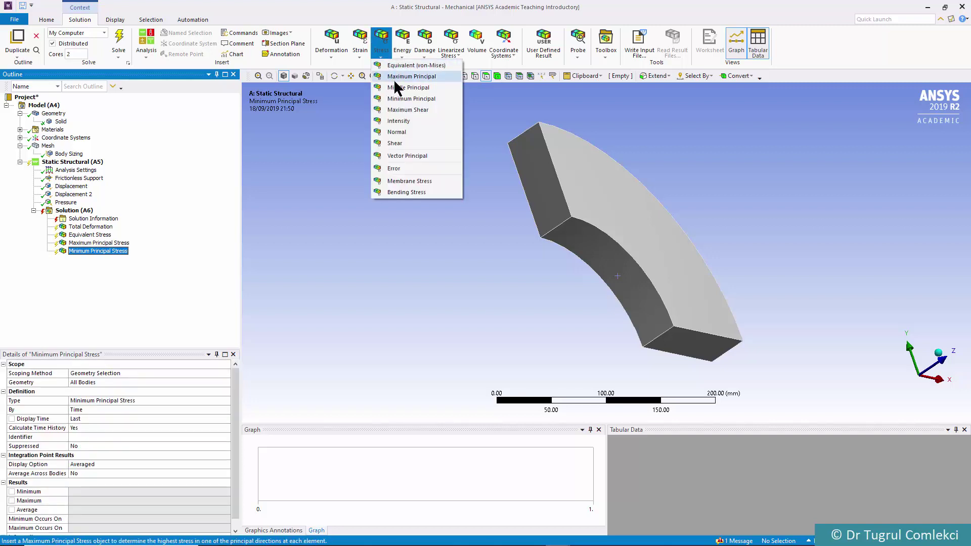
click(395, 87)
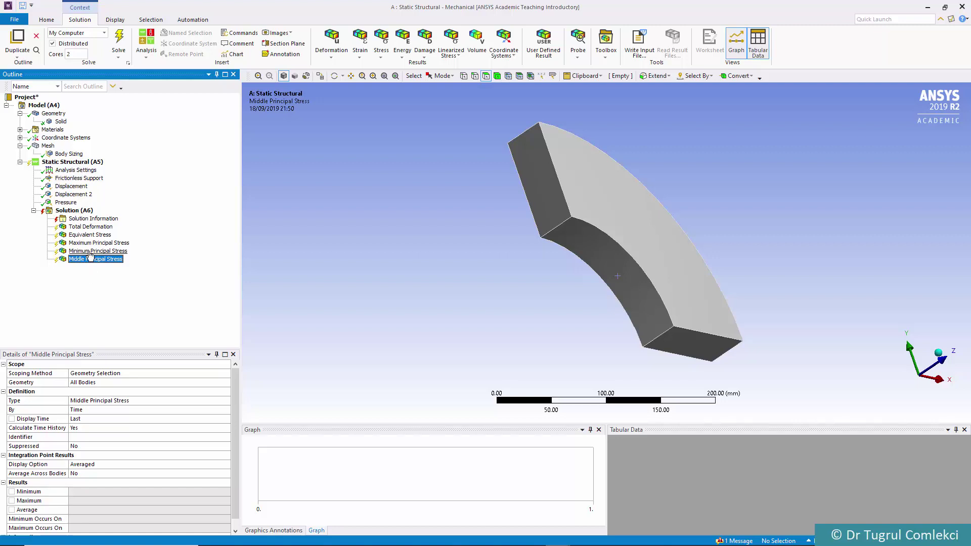
click(120, 41)
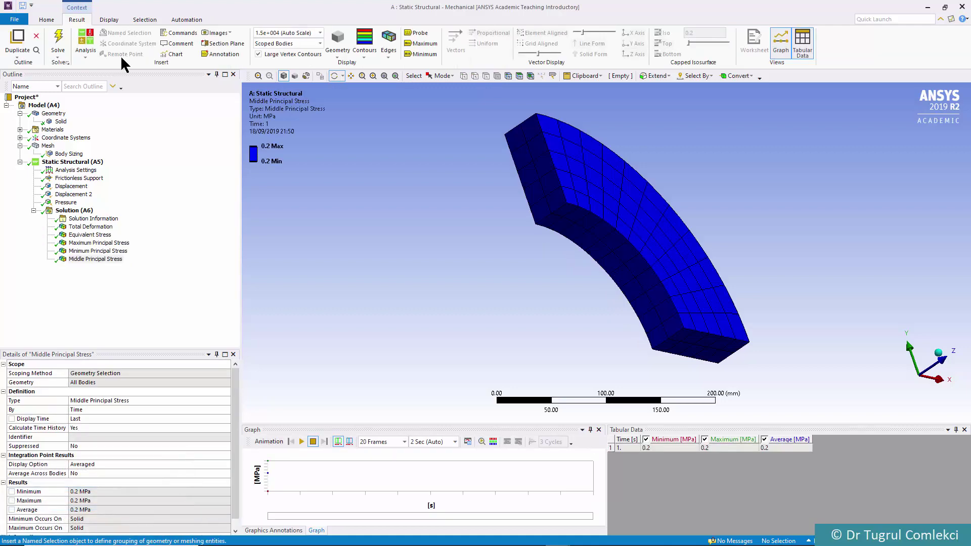
Display the Total Deformation contour, then the Equivalent Stress contour peaking at 2.2947 MPa.
click(76, 226)
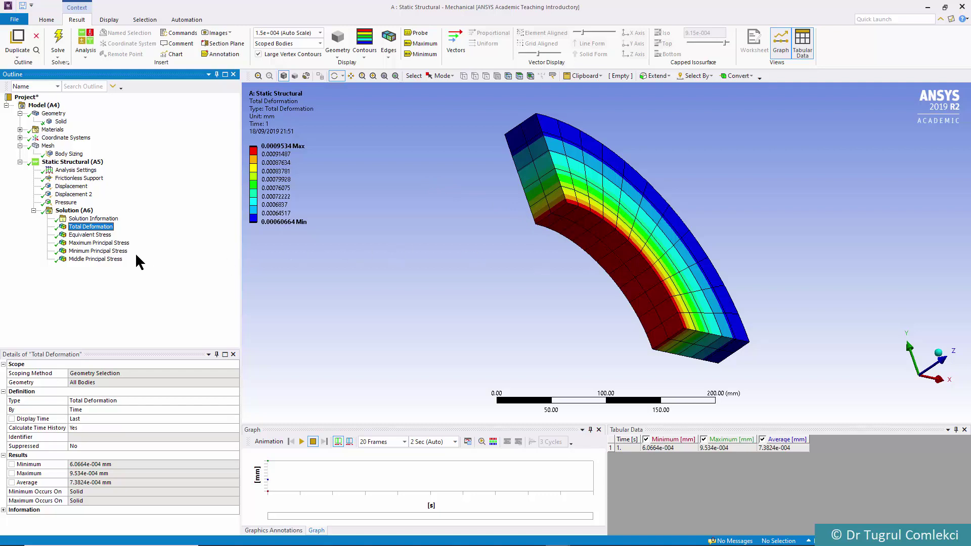
click(90, 235)
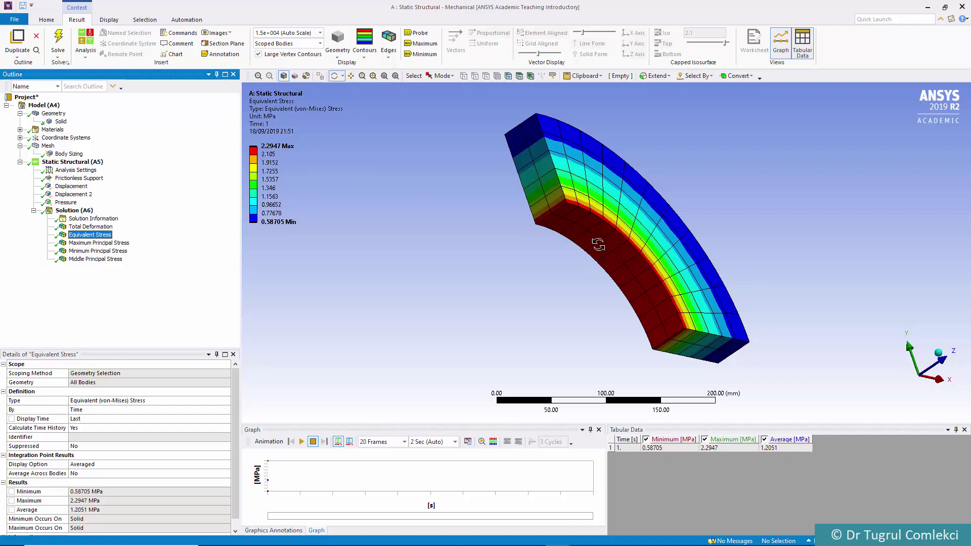
Step through the Maximum, Minimum and Middle Principal Stress contours, ending on a uniform 0.2 MPa.
click(104, 243)
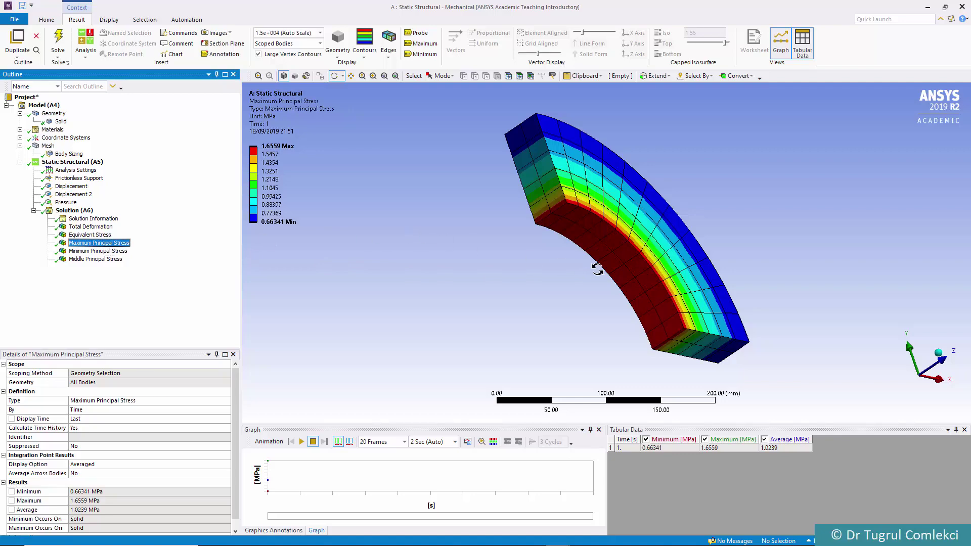
drag(596, 267, 536, 276)
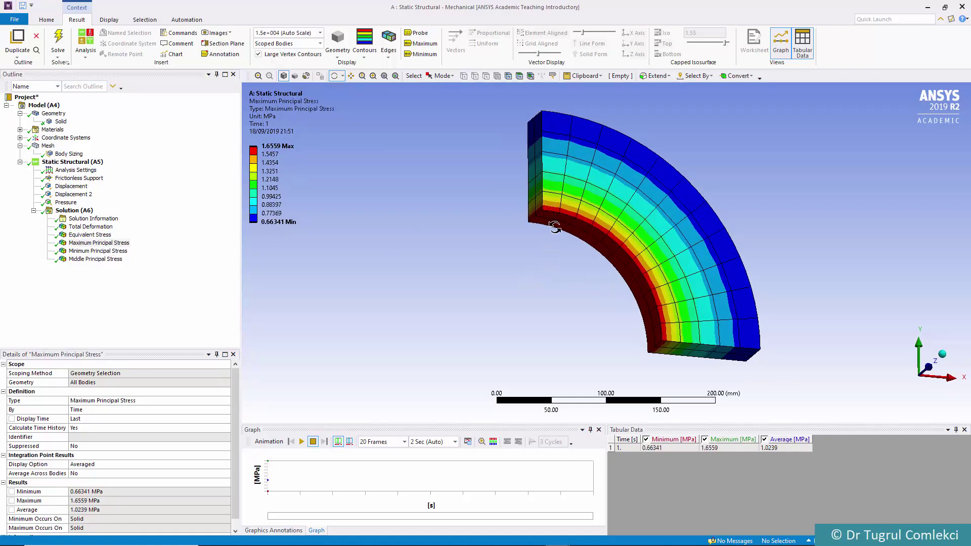
click(83, 251)
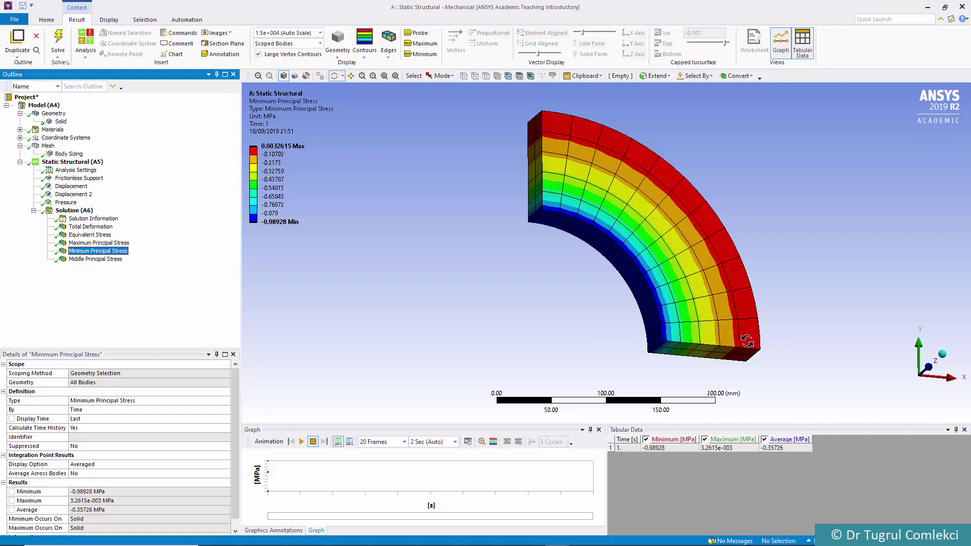
click(101, 259)
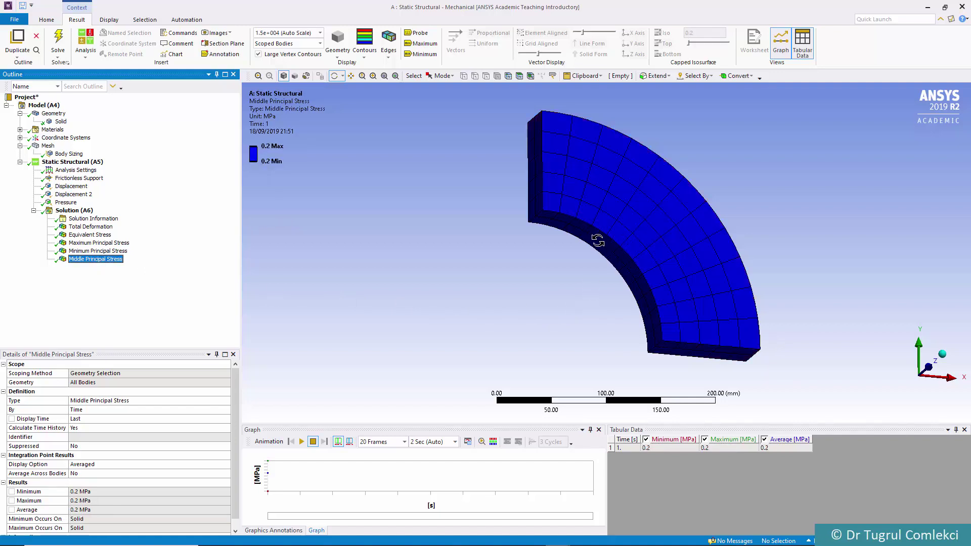
drag(594, 253, 554, 255)
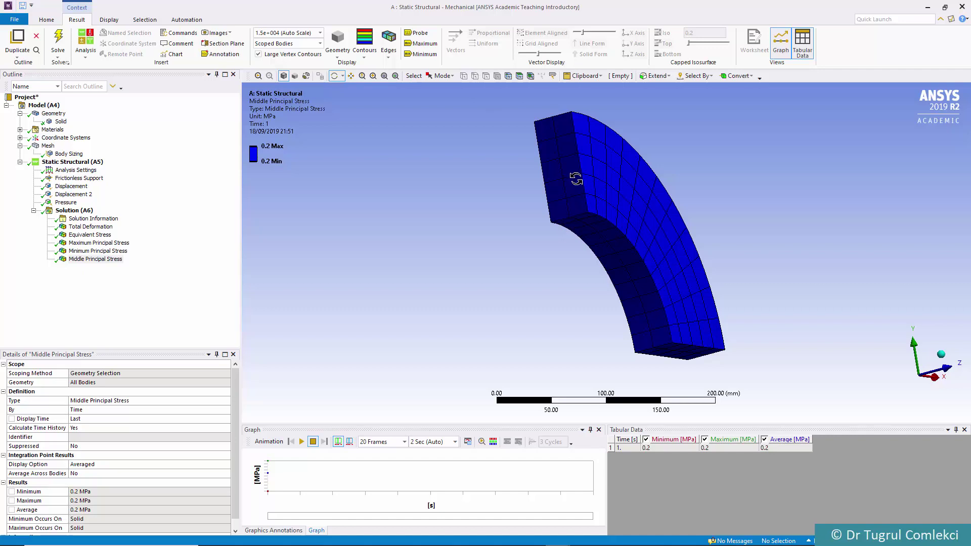
drag(558, 203, 590, 221)
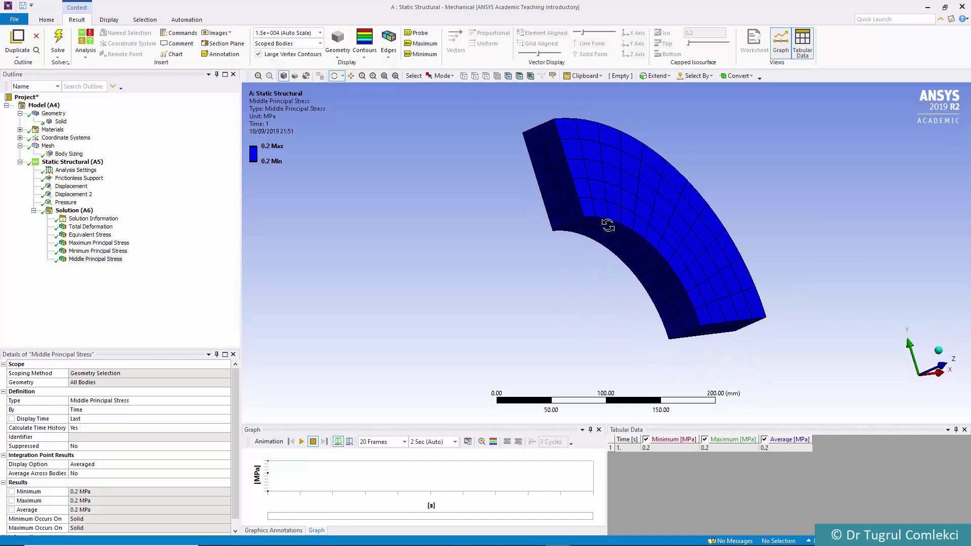